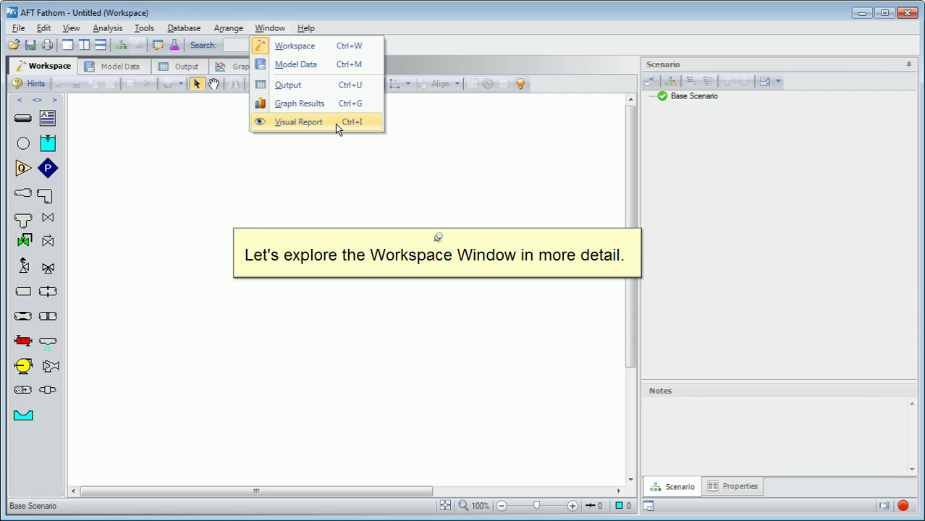
# Draw a slanted pipe on the workspace and place an assigned pressure junction above its start and a valve on its far end.
pyautogui.click(322, 49)
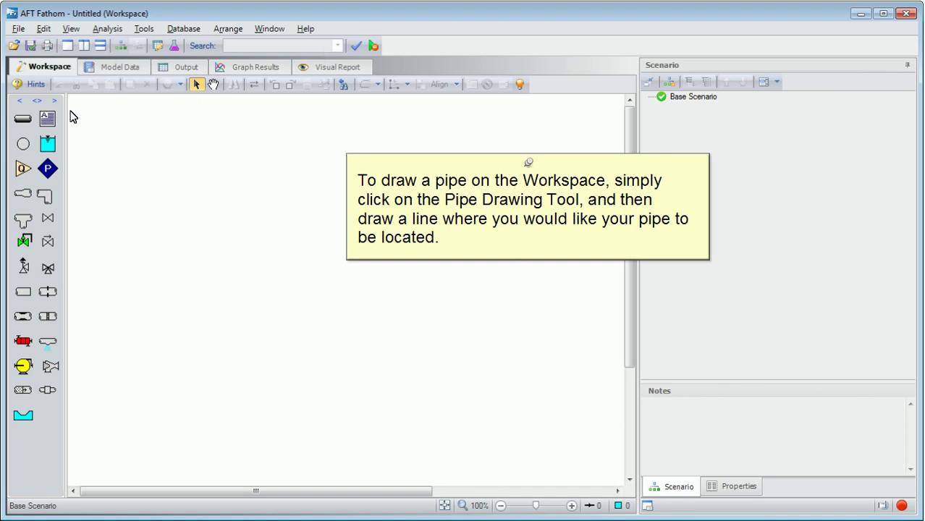
pyautogui.click(24, 129)
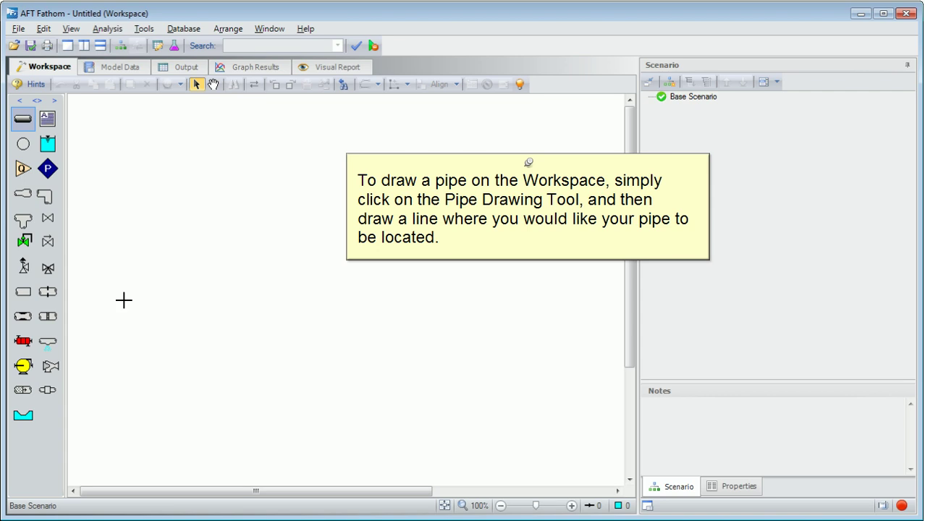
pyautogui.click(199, 378)
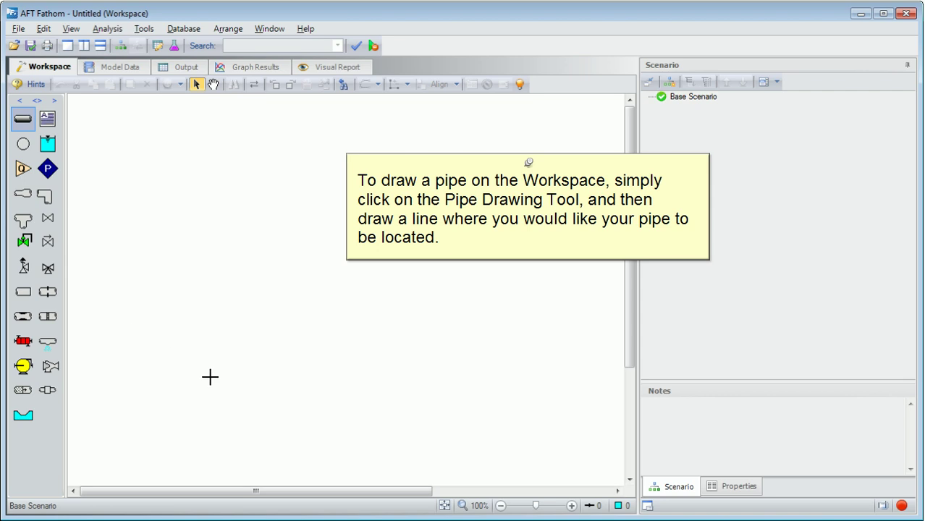
pyautogui.click(419, 313)
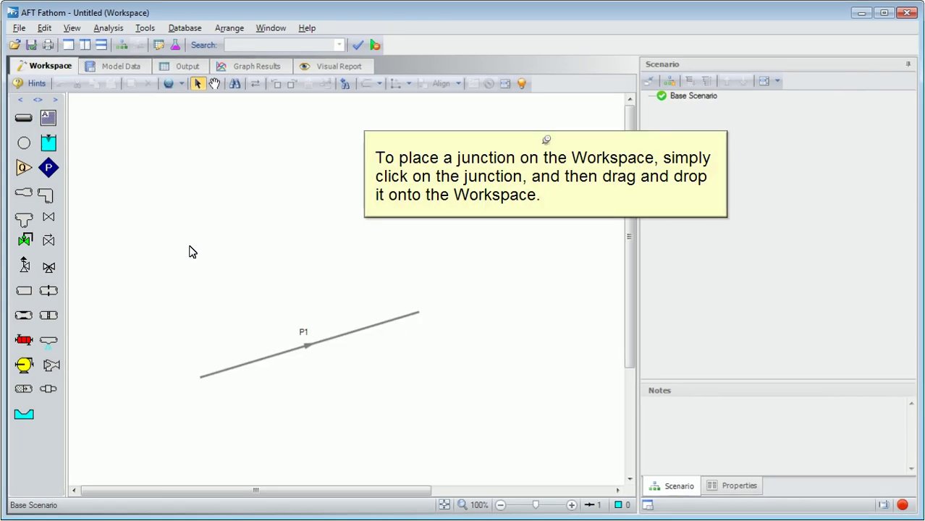
pyautogui.moveTo(49, 169); pyautogui.dragTo(200, 312)
pyautogui.moveTo(49, 217); pyautogui.dragTo(418, 313)
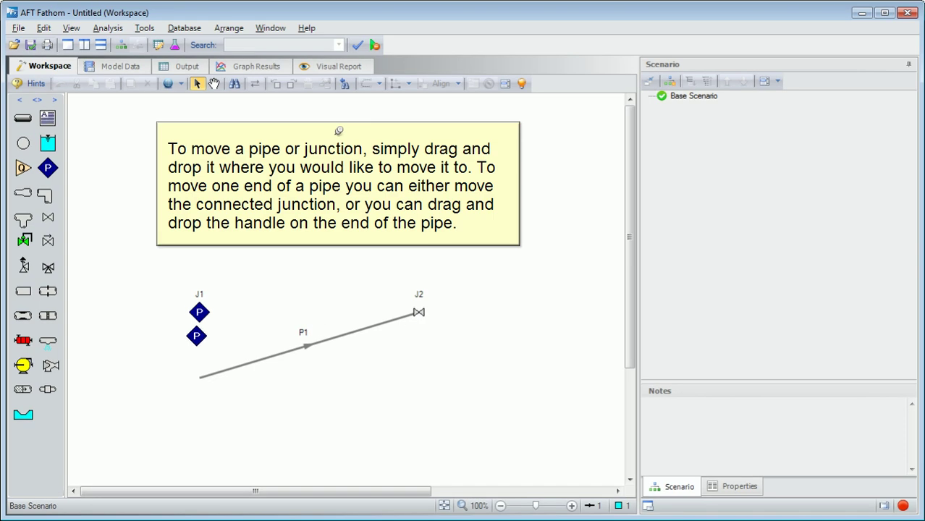
# Move the valve so the pipe runs horizontally, and attach the assigned pressure junction to the pipe's open start.
pyautogui.moveTo(199, 313); pyautogui.dragTo(200, 378)
pyautogui.moveTo(420, 322); pyautogui.dragTo(410, 381)
pyautogui.moveTo(207, 377)
pyautogui.mouseDown()
pyautogui.moveTo(207, 289)
pyautogui.moveTo(200, 378)
pyautogui.mouseUp()
pyautogui.click(308, 336)
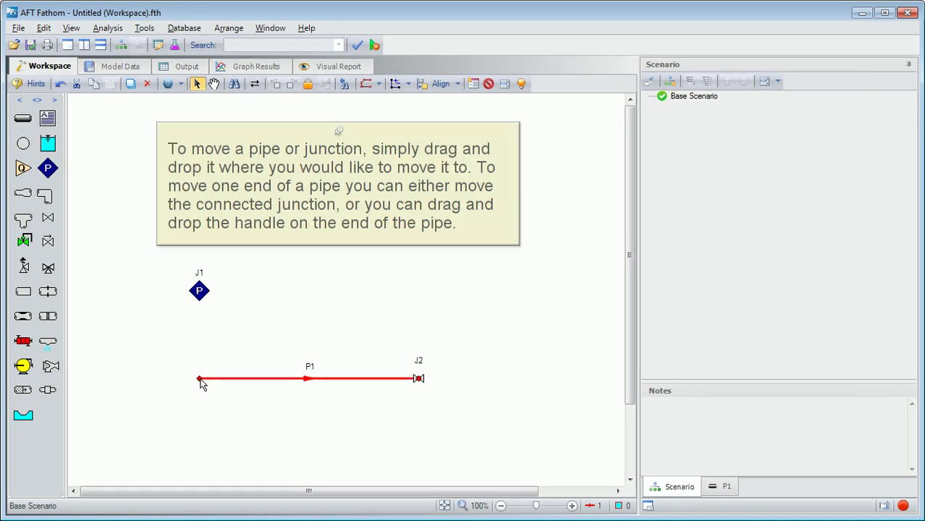
pyautogui.moveTo(199, 291); pyautogui.dragTo(200, 379)
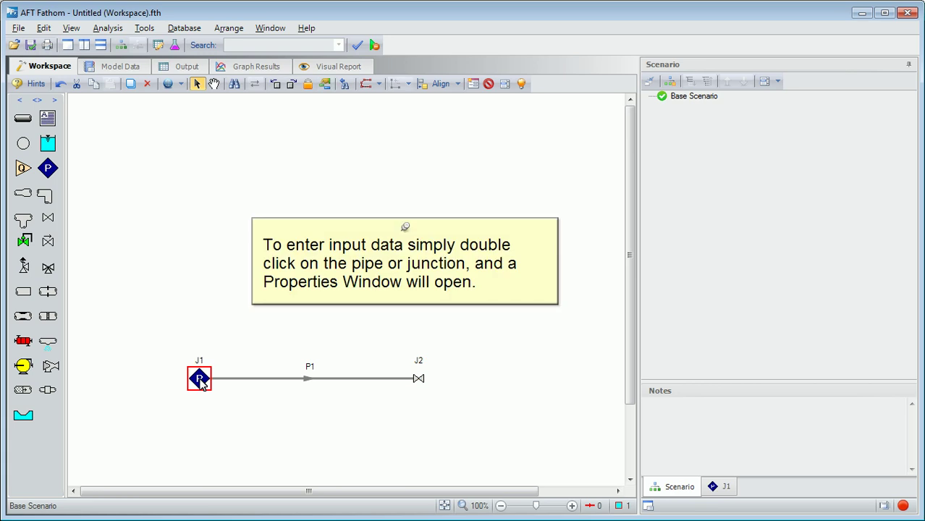
# Toggle the highlighting of required input fields in the pipe's properties window and cancel the window.
pyautogui.doubleClick(224, 381)
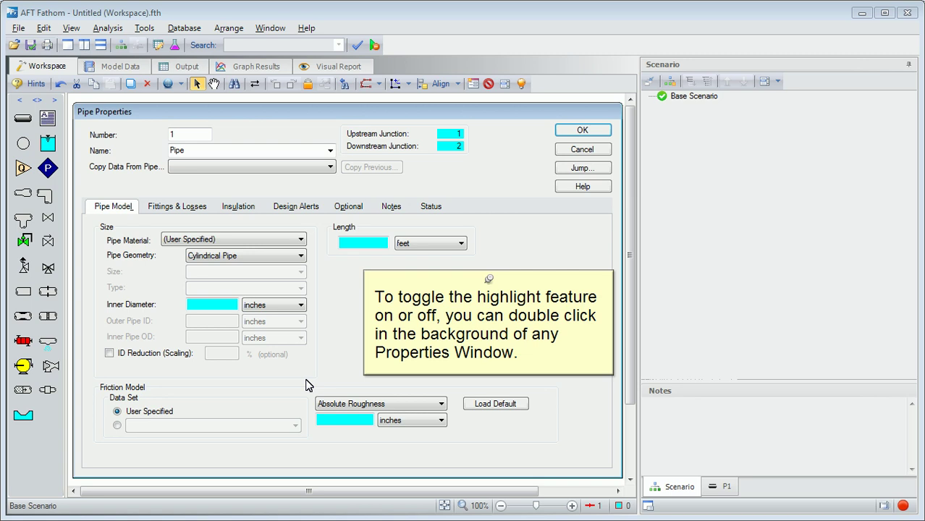
pyautogui.doubleClick(521, 194)
pyautogui.doubleClick(529, 174)
pyautogui.doubleClick(530, 173)
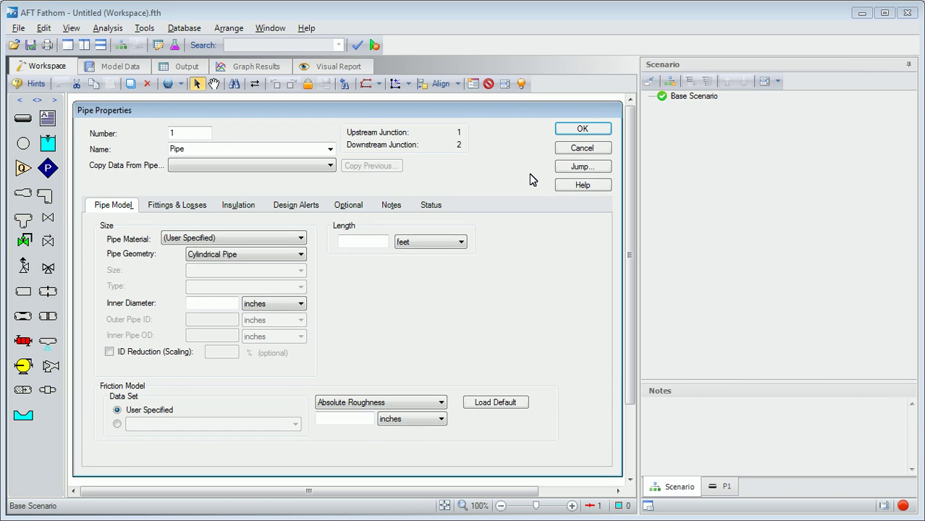
pyautogui.press('Escape')
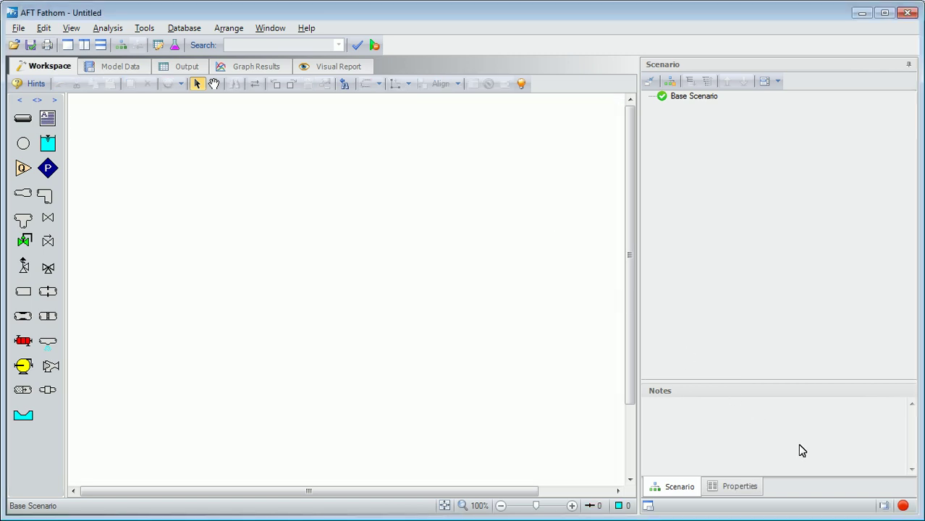
# Examine the model's checklist items in the side panel and in the Checklist window.
pyautogui.click(904, 507)
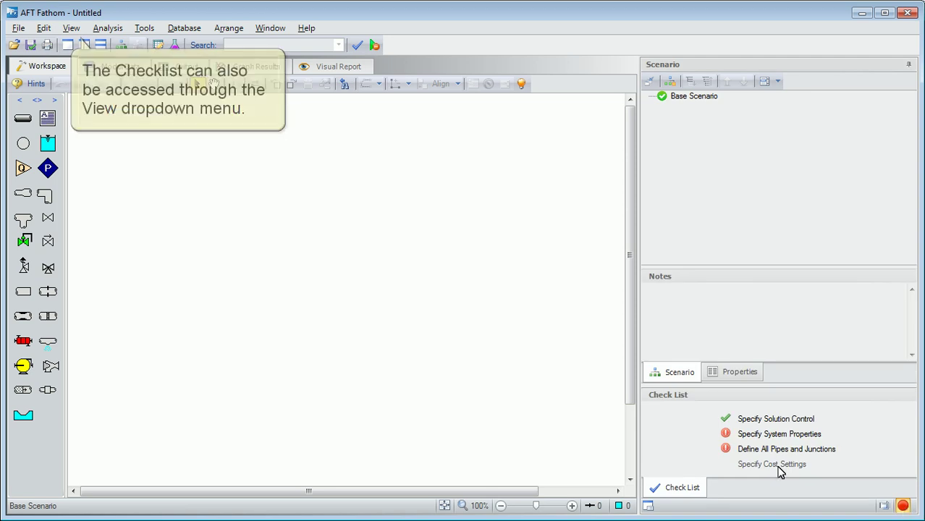
pyautogui.click(71, 28)
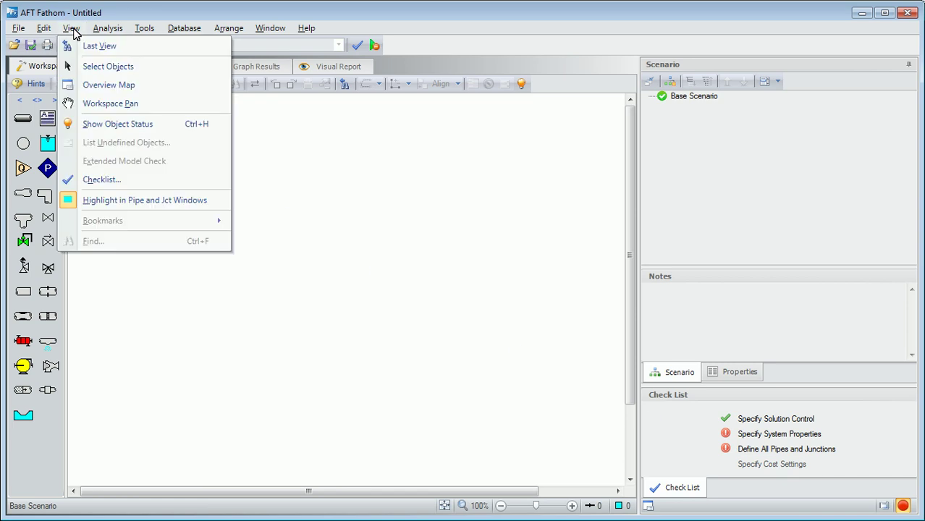
pyautogui.click(132, 187)
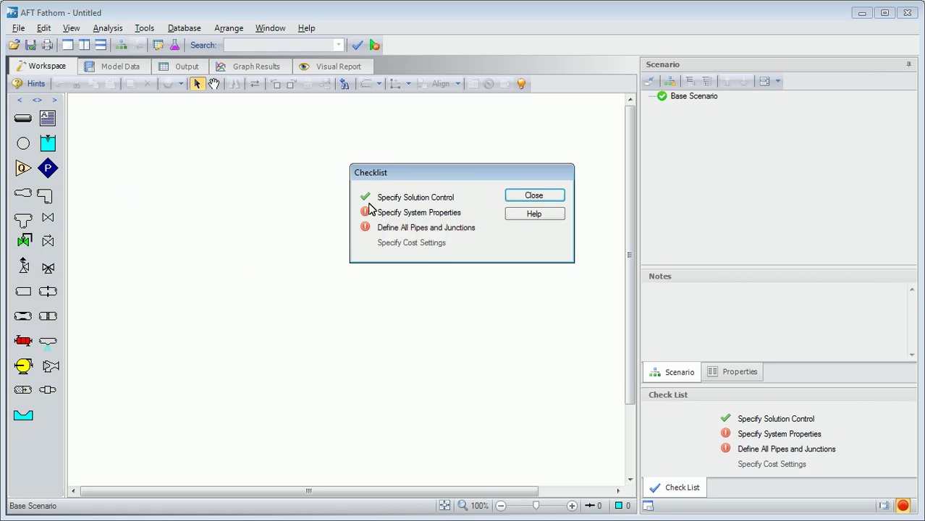
pyautogui.click(534, 197)
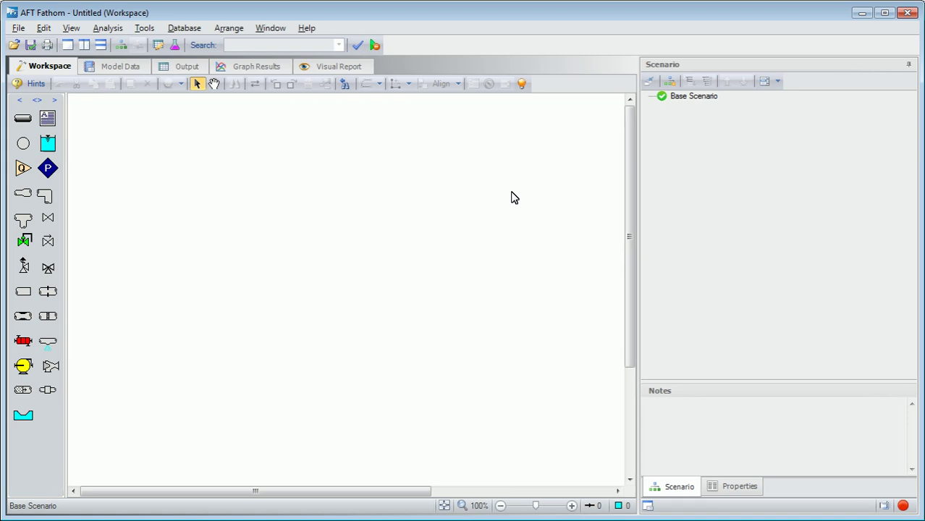
# Set the system fluid to AFT Standard Water at 1 atm at 70 deg. F with calculated properties, and display the checklist.
pyautogui.click(107, 28)
pyautogui.click(148, 85)
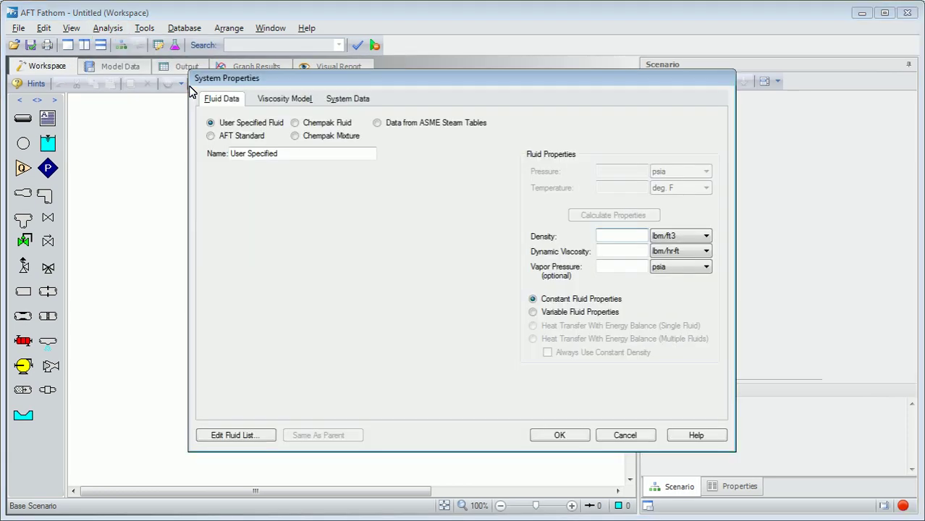
pyautogui.click(252, 139)
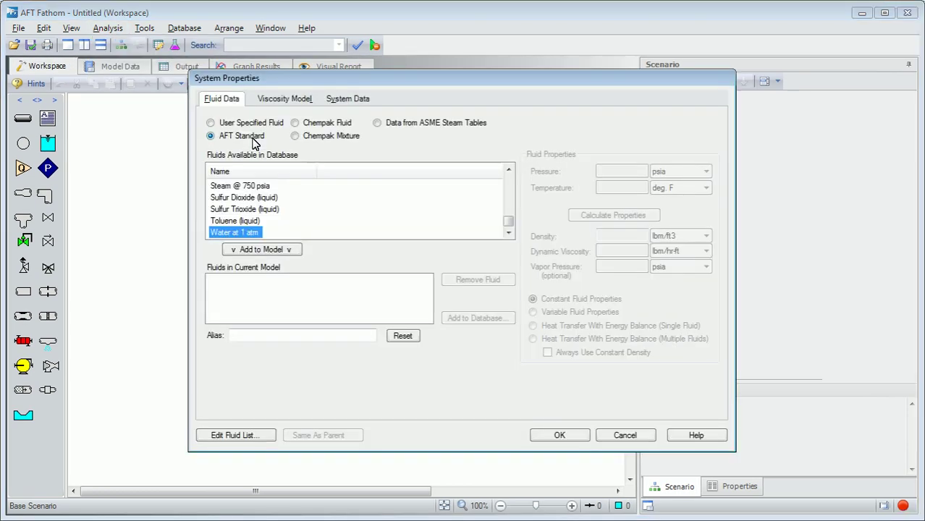
pyautogui.click(249, 250)
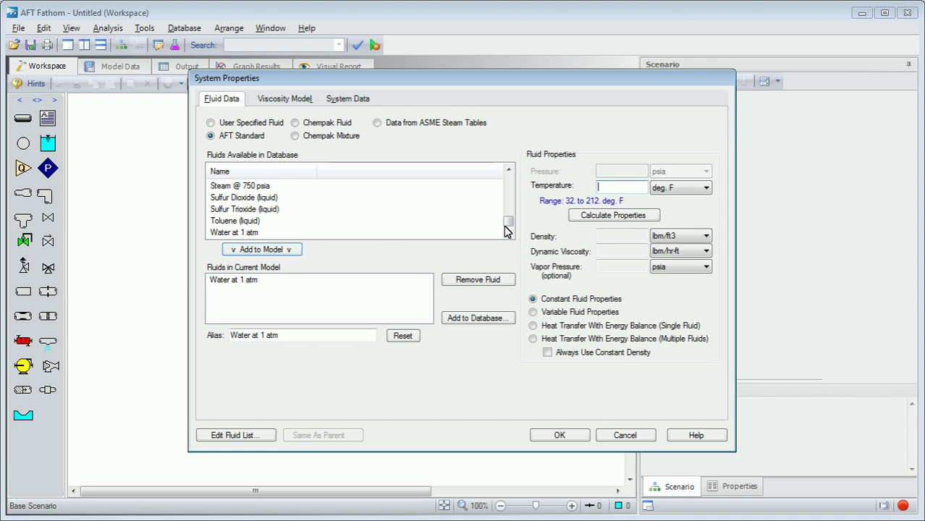
pyautogui.write('70')
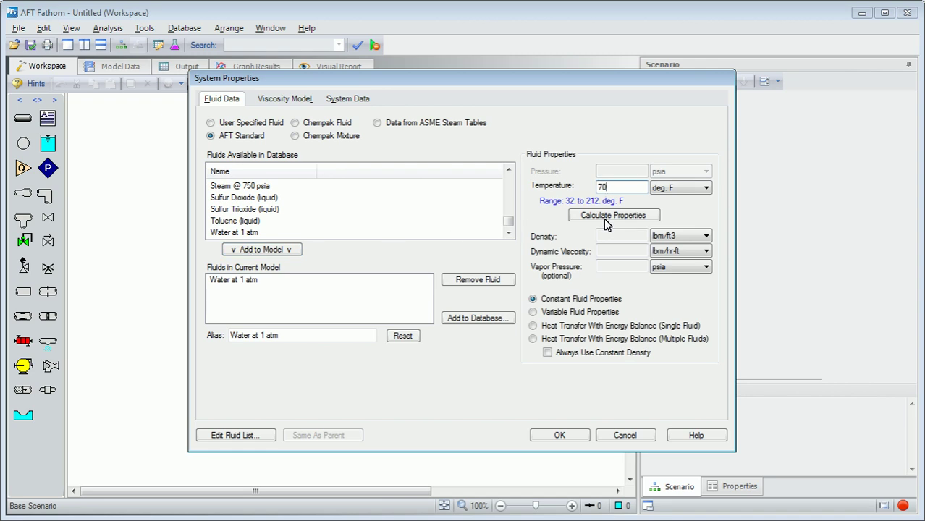
pyautogui.click(607, 217)
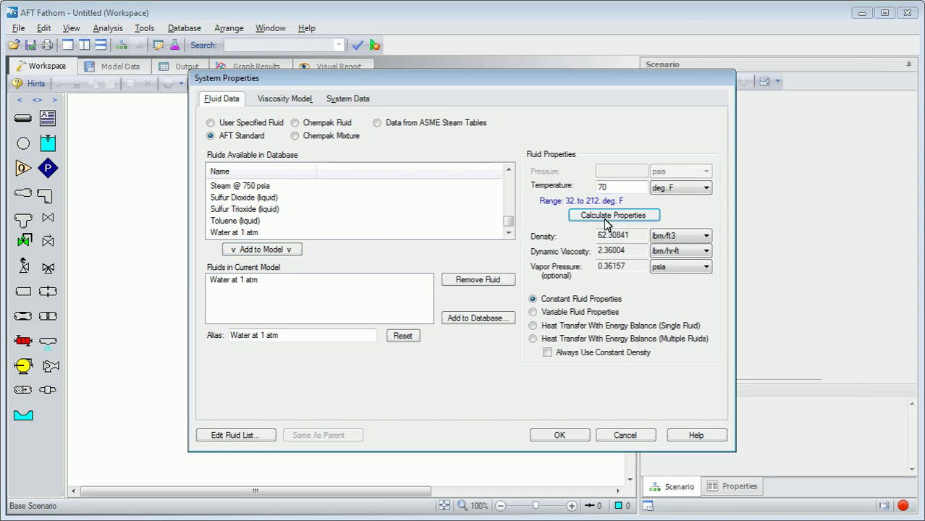
pyautogui.click(560, 435)
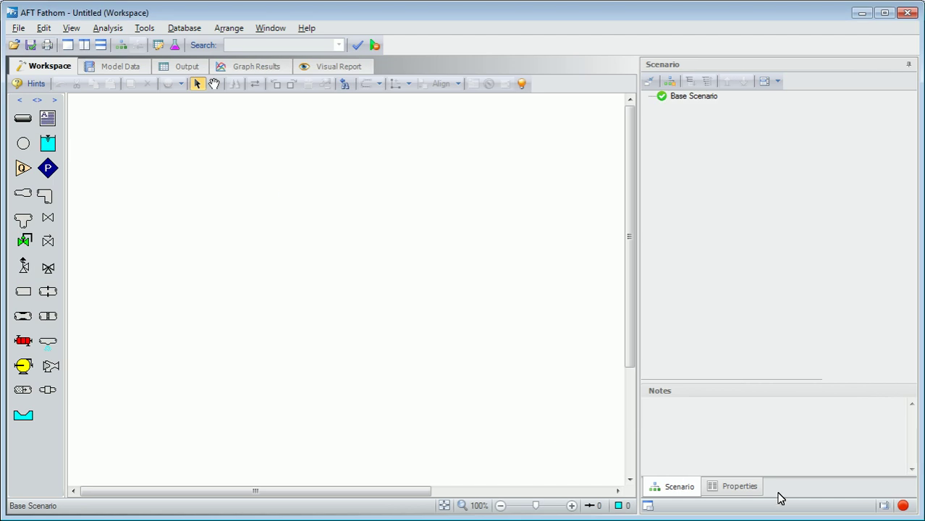
pyautogui.click(903, 506)
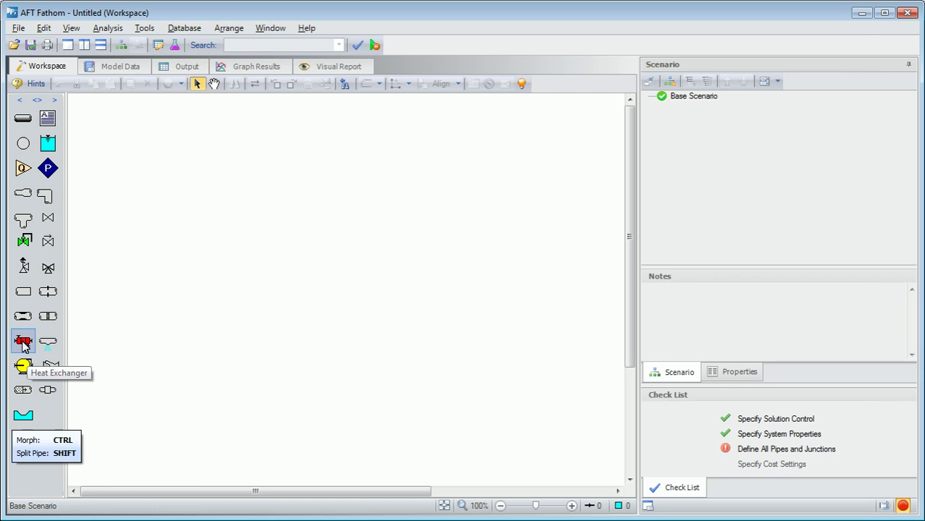
# Lay out a rectangular loop of junctions: heat exchanger on the upper side, assigned pressure and pump on the lower side, bends at four corners.
pyautogui.moveTo(23, 340); pyautogui.dragTo(287, 181)
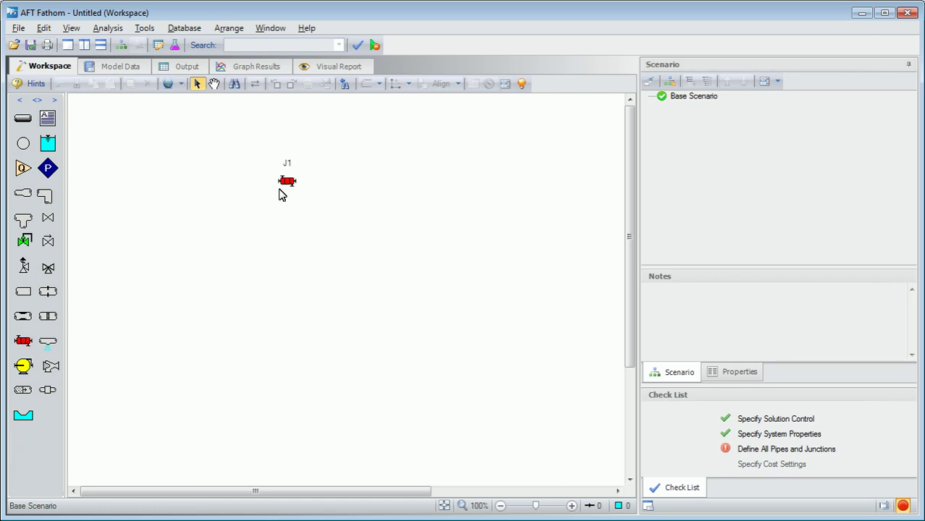
pyautogui.moveTo(46, 197); pyautogui.dragTo(459, 185)
pyautogui.moveTo(46, 195); pyautogui.dragTo(459, 338)
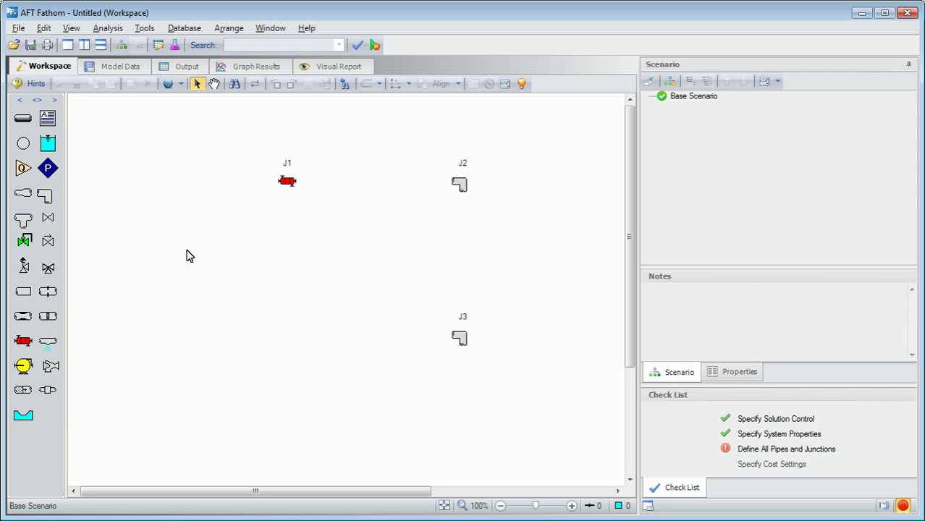
pyautogui.moveTo(47, 169); pyautogui.dragTo(374, 335)
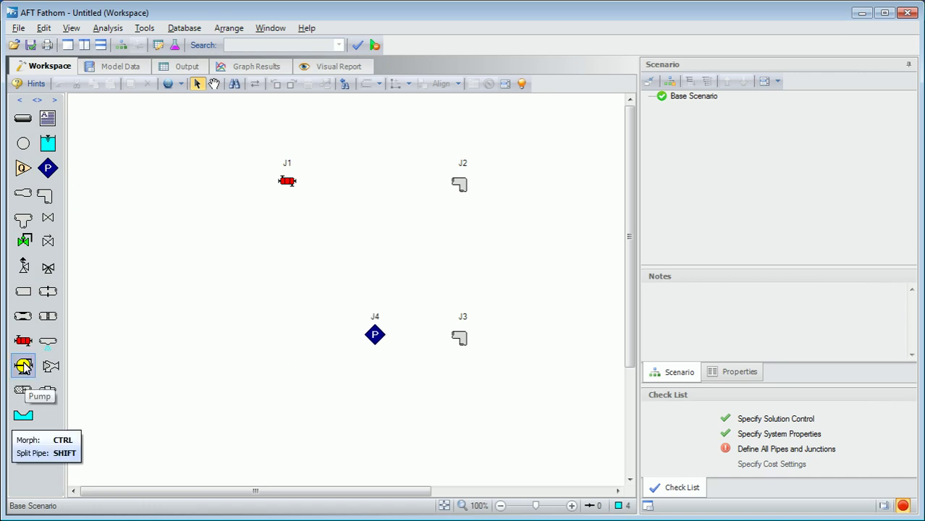
pyautogui.moveTo(23, 365); pyautogui.dragTo(287, 334)
pyautogui.moveTo(43, 196); pyautogui.dragTo(152, 338)
pyautogui.moveTo(58, 197); pyautogui.dragTo(151, 183)
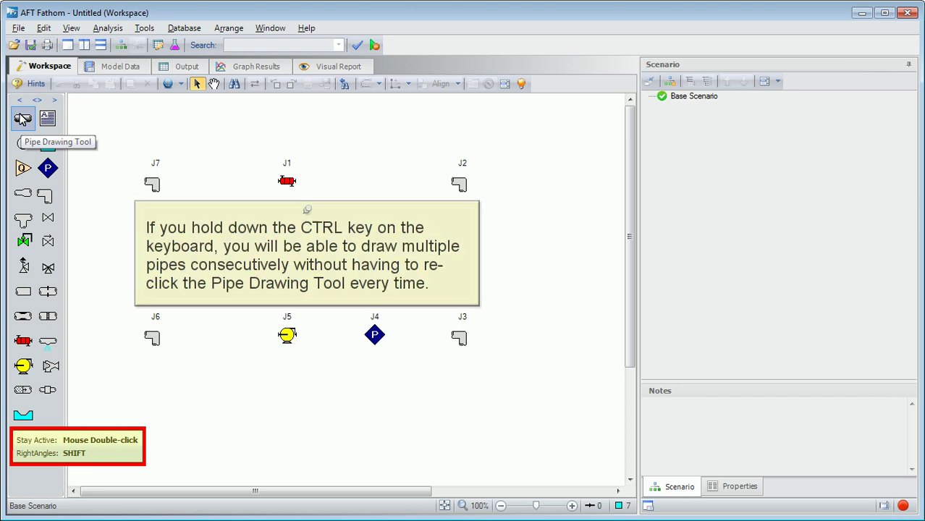
# Connect the seven junctions with pipes running clockwise from the heat exchanger around the closed loop and back to it.
pyautogui.click(22, 118)
pyautogui.moveTo(286, 181)
pyautogui.mouseDown()
pyautogui.moveTo(459, 182)
pyautogui.moveTo(467, 259)
pyautogui.moveTo(459, 336)
pyautogui.moveTo(287, 335)
pyautogui.mouseUp()
pyautogui.moveTo(288, 335)
pyautogui.mouseDown()
pyautogui.moveTo(154, 336)
pyautogui.moveTo(163, 218)
pyautogui.moveTo(154, 183)
pyautogui.mouseUp()
pyautogui.moveTo(272, 184); pyautogui.dragTo(289, 186)
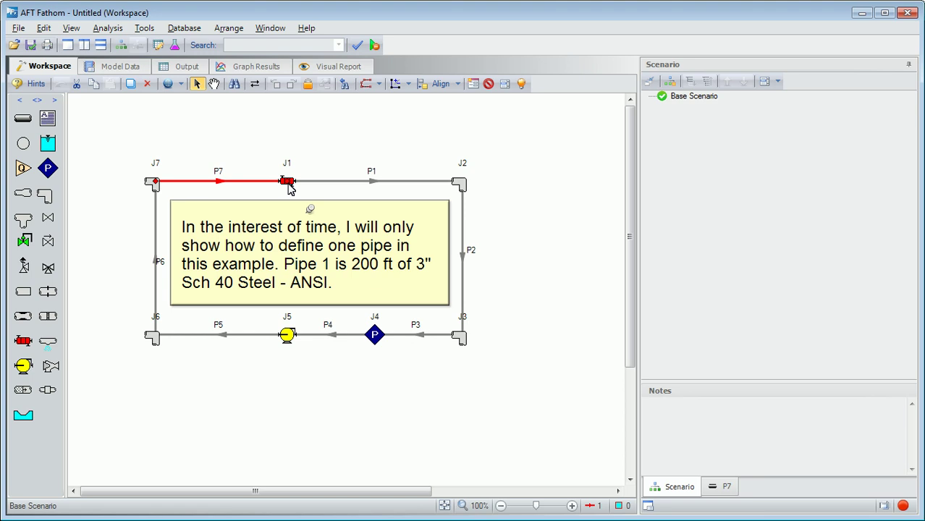
# Define pipe P1 as 200 feet of Steel - ANSI, 3 inch, schedule 40.
pyautogui.doubleClick(371, 181)
pyautogui.click(474, 212)
pyautogui.write('200')
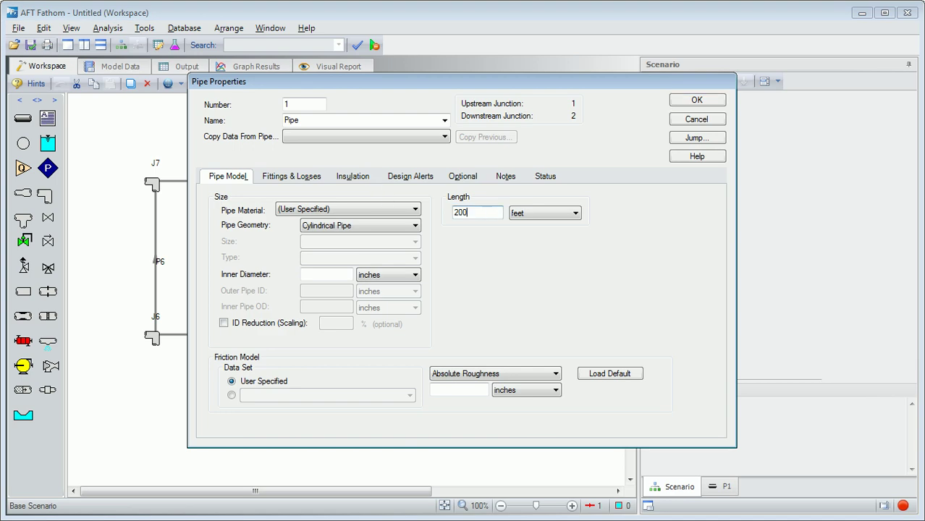
pyautogui.click(416, 211)
pyautogui.scroll(-2, 339, 283)
pyautogui.click(335, 289)
pyautogui.click(415, 242)
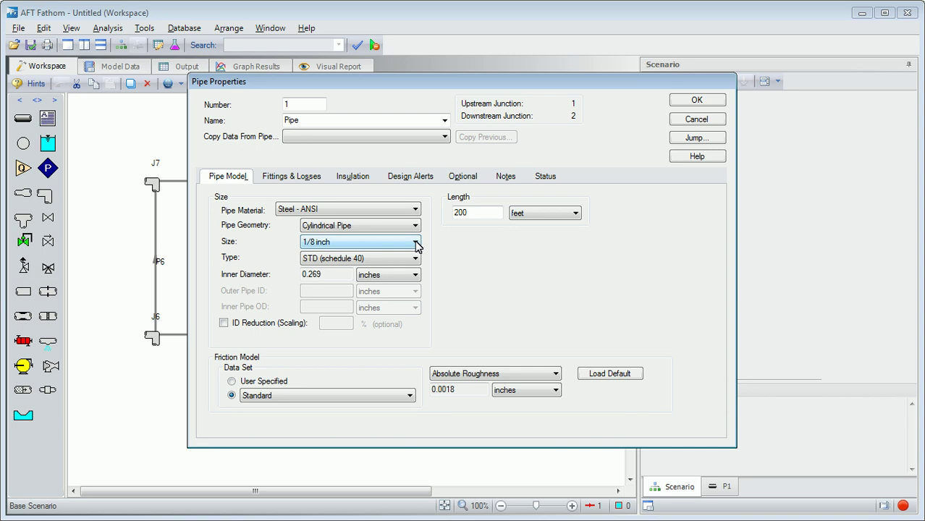
pyautogui.scroll(-2, 414, 315)
pyautogui.click(365, 318)
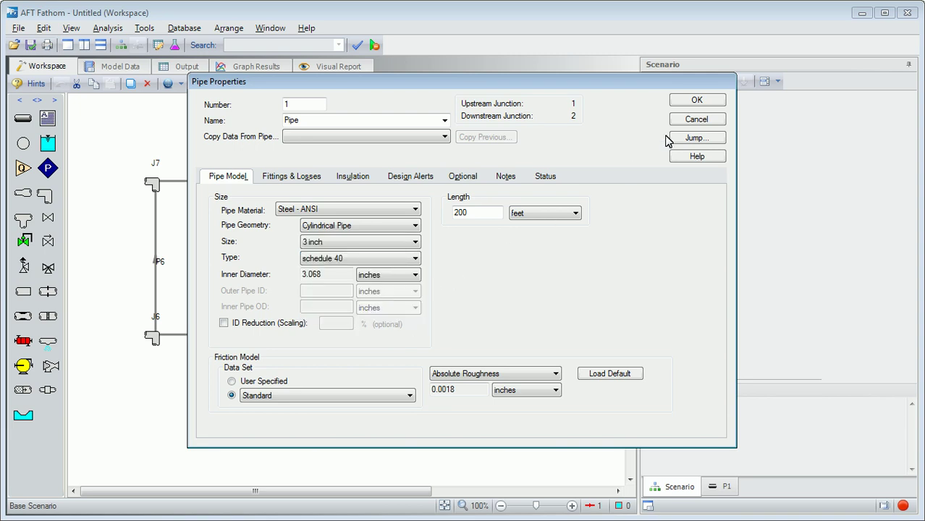
pyautogui.click(695, 101)
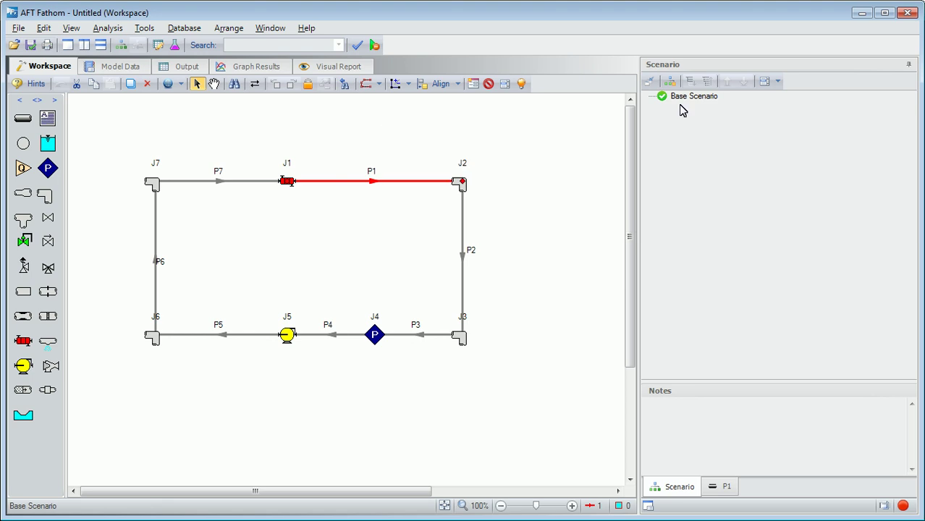
# Inspect the defined properties of pipes P2, P3 and P4 one after another.
pyautogui.click(464, 216)
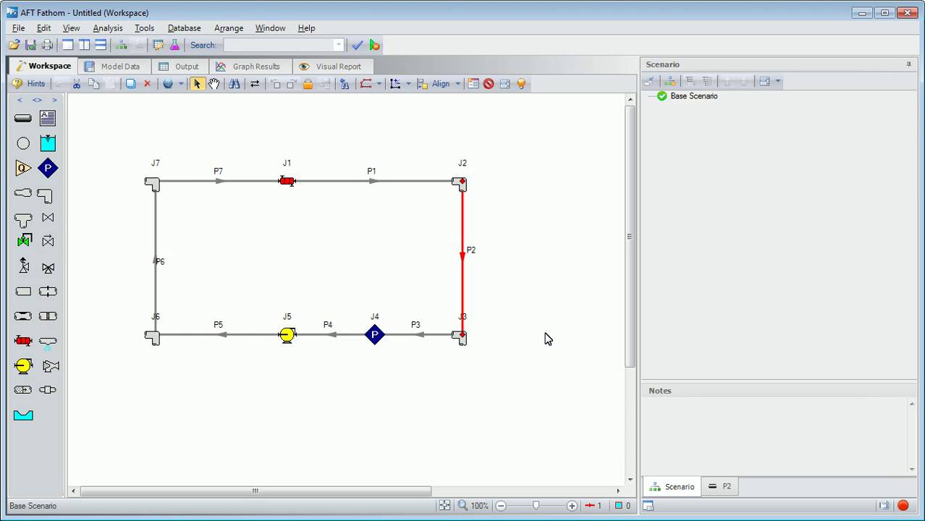
pyautogui.click(721, 490)
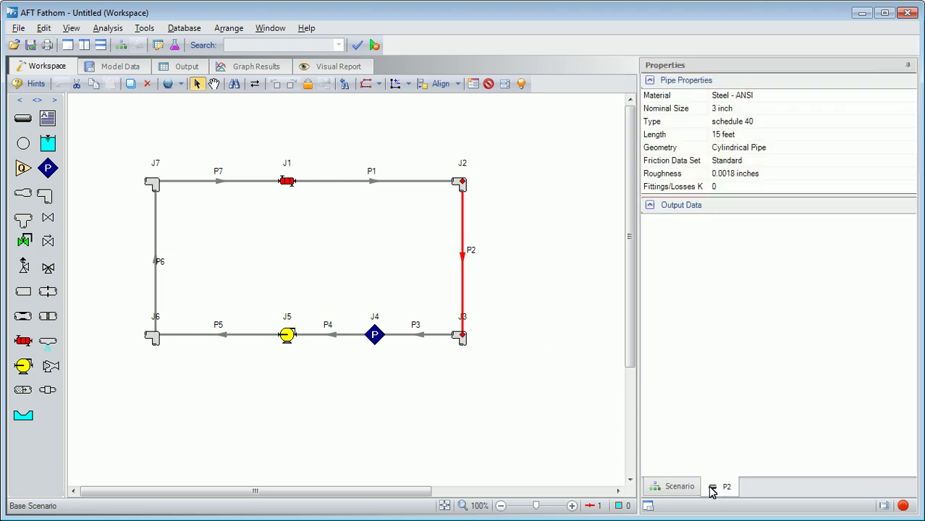
pyautogui.click(423, 336)
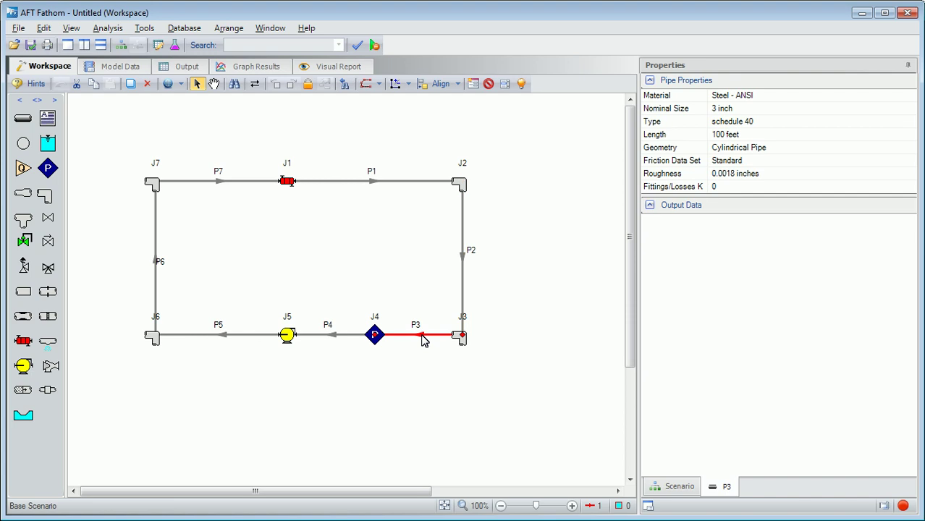
pyautogui.click(332, 337)
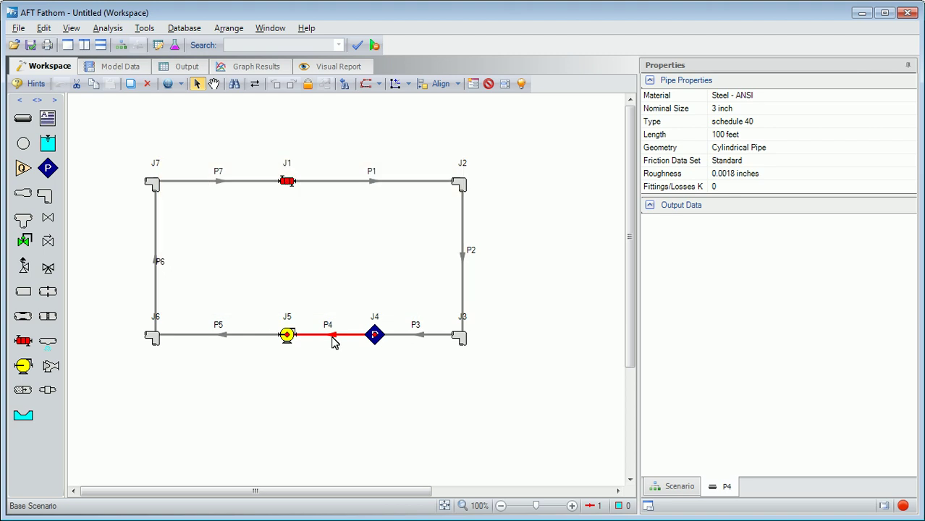
# Define bend J2 as a 90-degree standard elbow (knee, threaded) with an inlet elevation of 15 feet.
pyautogui.doubleClick(461, 185)
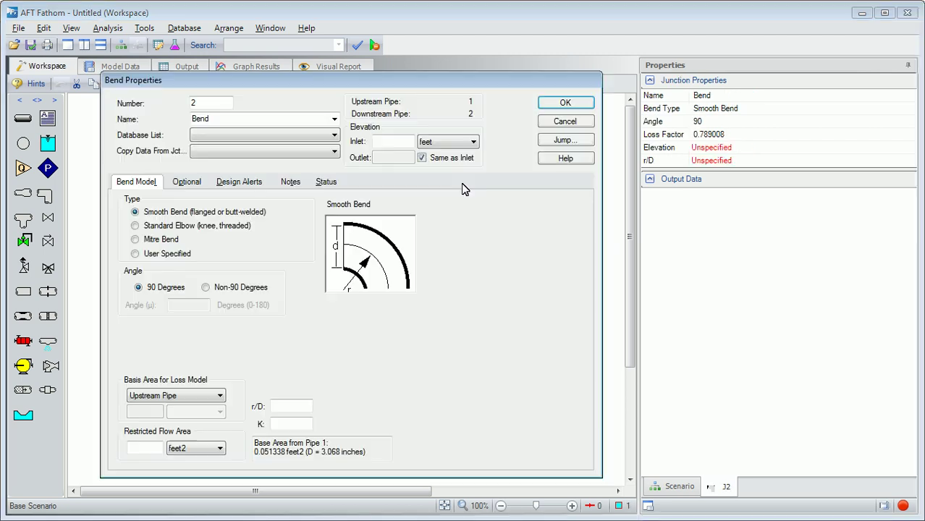
pyautogui.click(408, 141)
pyautogui.write('15')
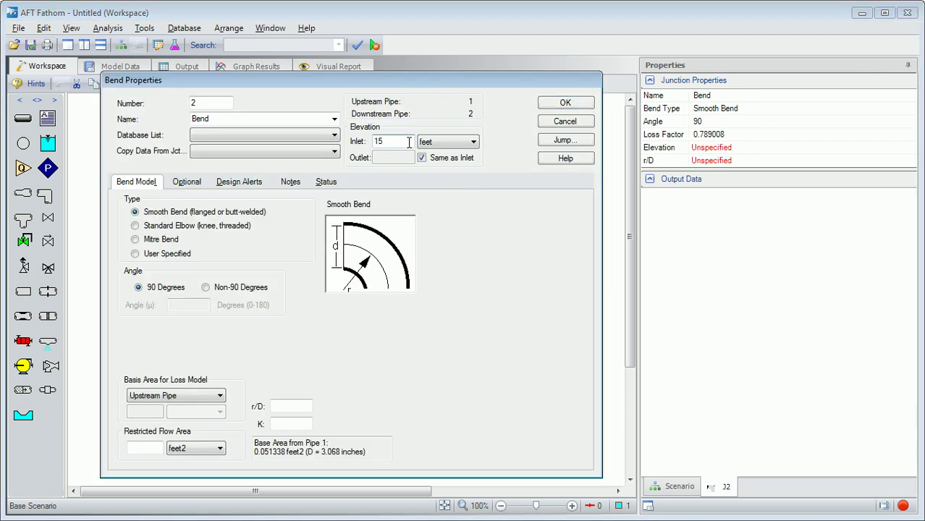
pyautogui.click(187, 228)
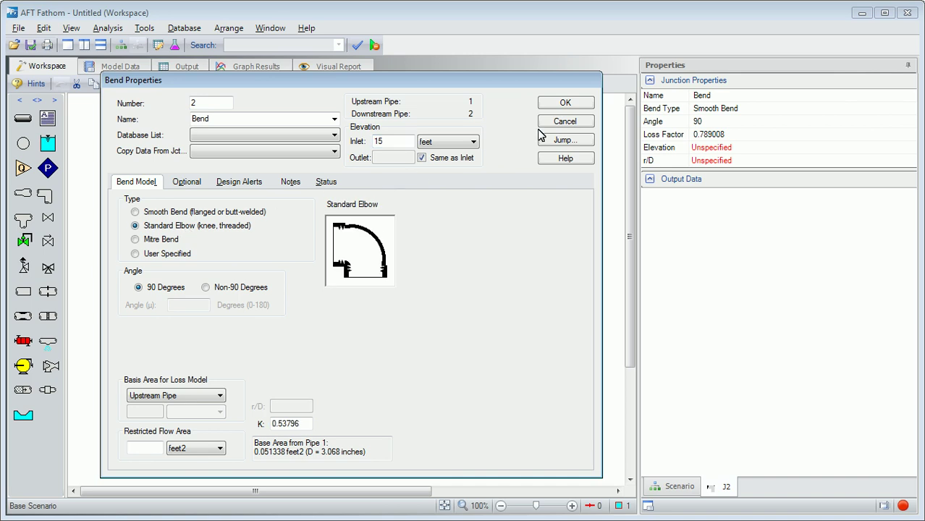
pyautogui.click(566, 103)
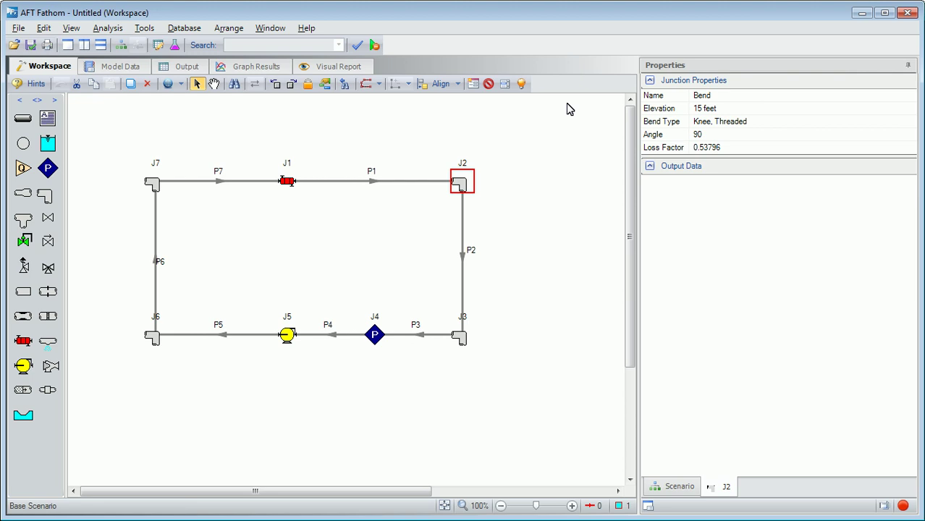
# Set heat exchanger J1's inlet elevation to 15 feet and its loss model to a resistance curve based on pressure in psid.
pyautogui.doubleClick(289, 183)
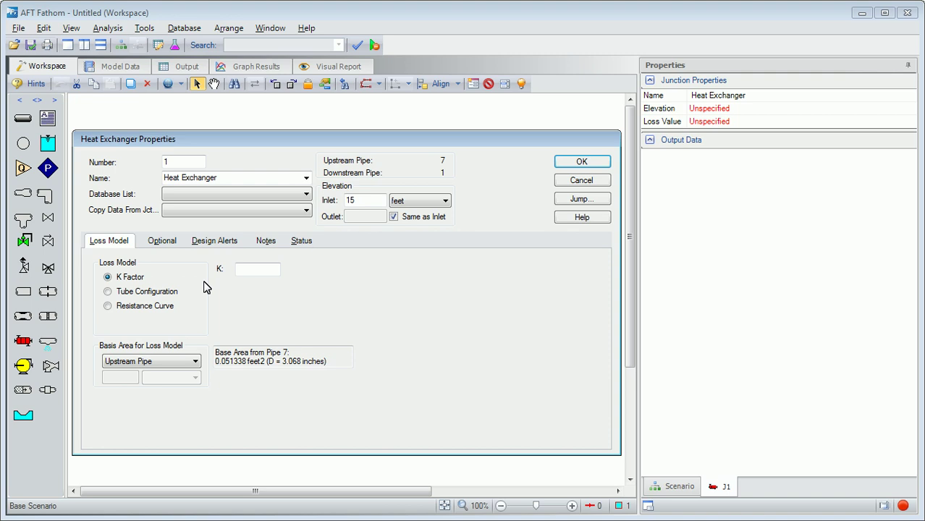
pyautogui.click(108, 306)
pyautogui.click(155, 324)
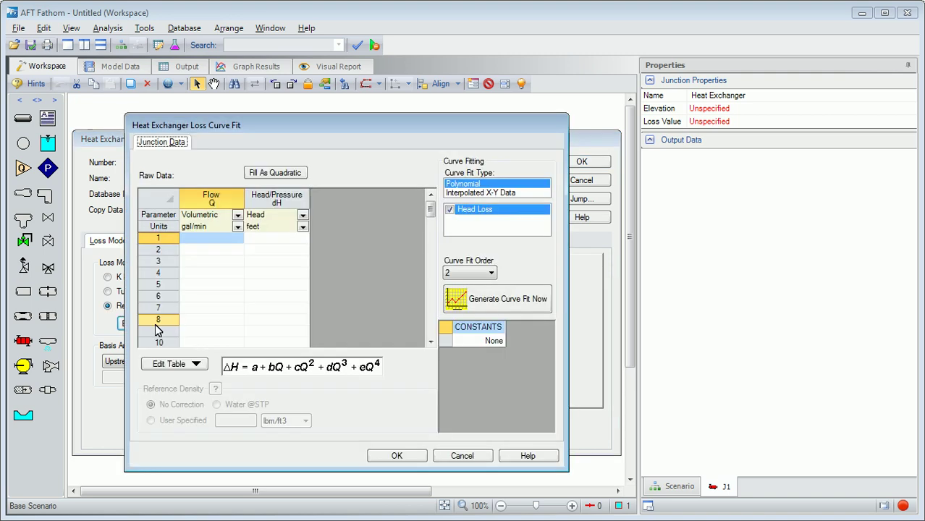
pyautogui.click(304, 217)
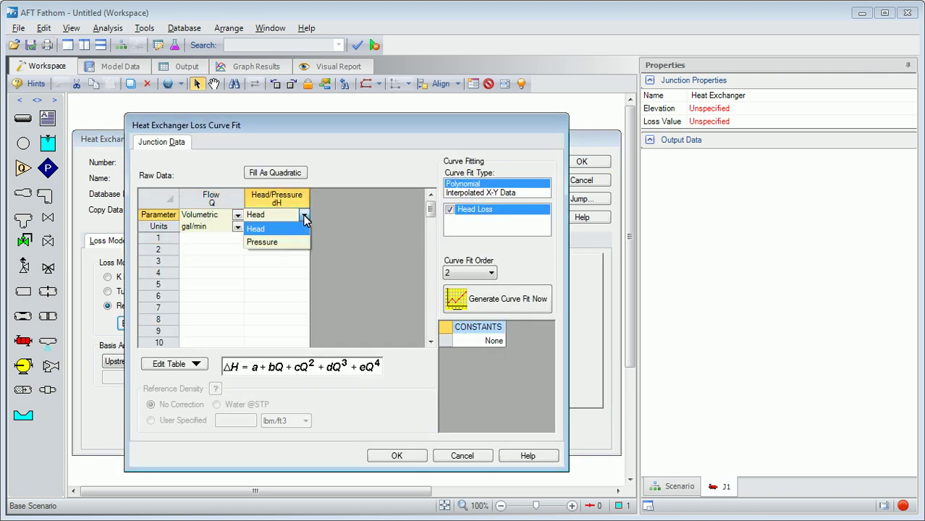
pyautogui.click(298, 244)
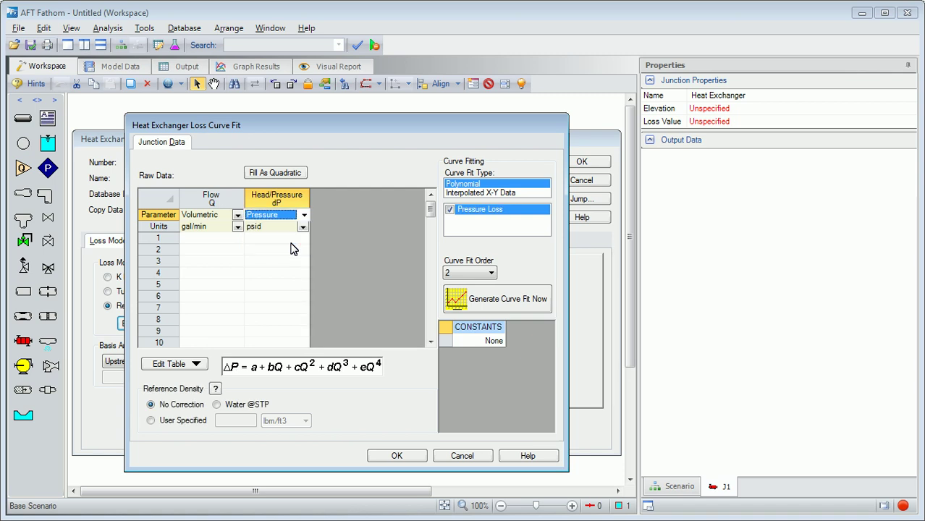
# Enter the heat exchanger's loss data: 0, 200 and 400 gal/min with pressure losses of 0, 20 and 80 psid.
pyautogui.click(265, 239)
pyautogui.click(210, 238)
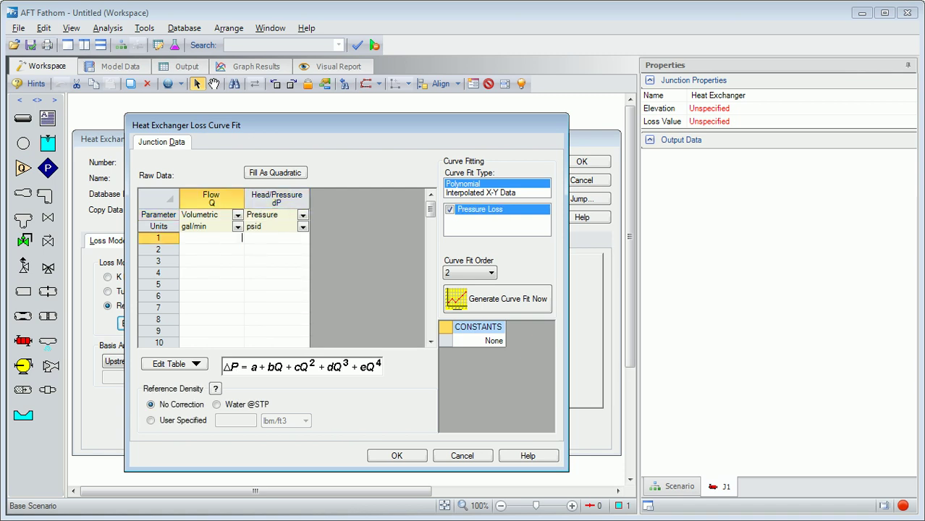
pyautogui.write('0')
pyautogui.press('Return')
pyautogui.write('200')
pyautogui.press('Return')
pyautogui.write('400')
pyautogui.click(288, 239)
pyautogui.write('0')
pyautogui.press('Return')
pyautogui.write('20')
pyautogui.press('Return')
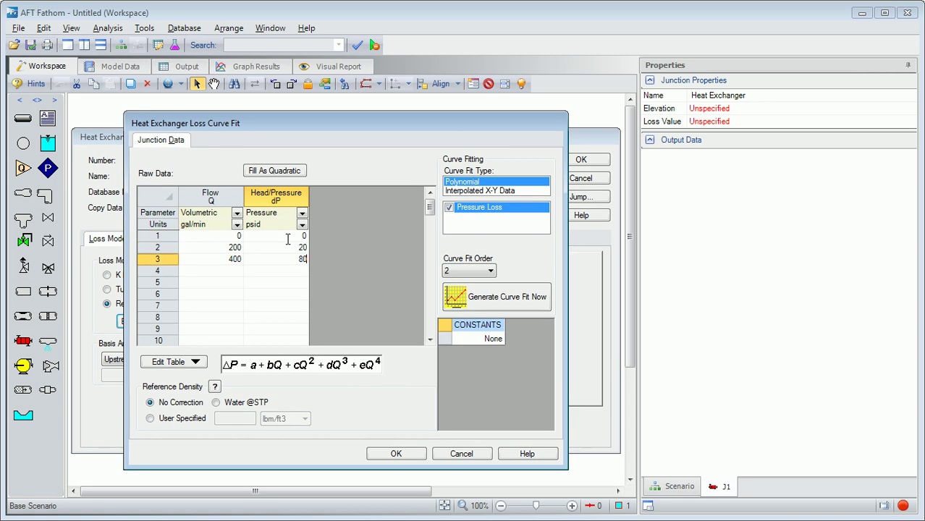
pyautogui.write('80')
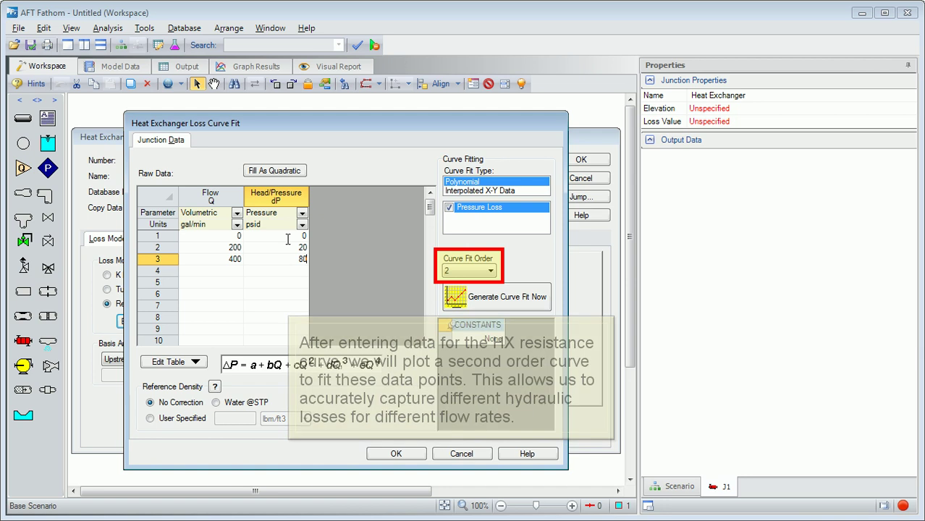
# Generate the second-order polynomial curve fit for the heat exchanger loss data and accept the junction's properties.
pyautogui.click(501, 303)
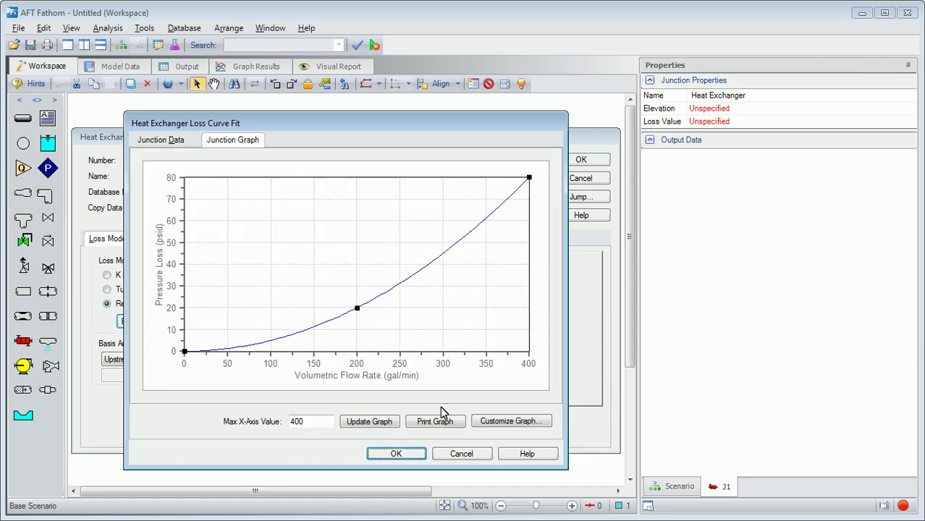
pyautogui.click(396, 454)
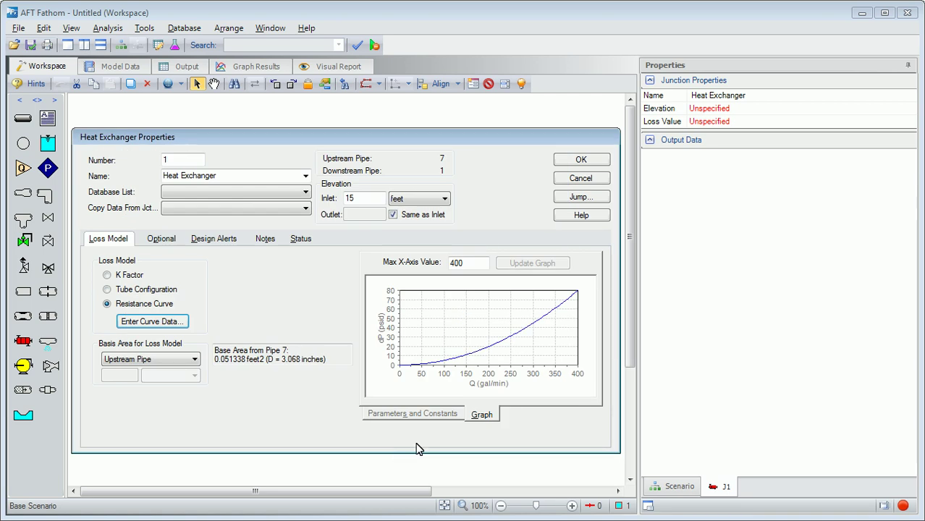
pyautogui.click(582, 160)
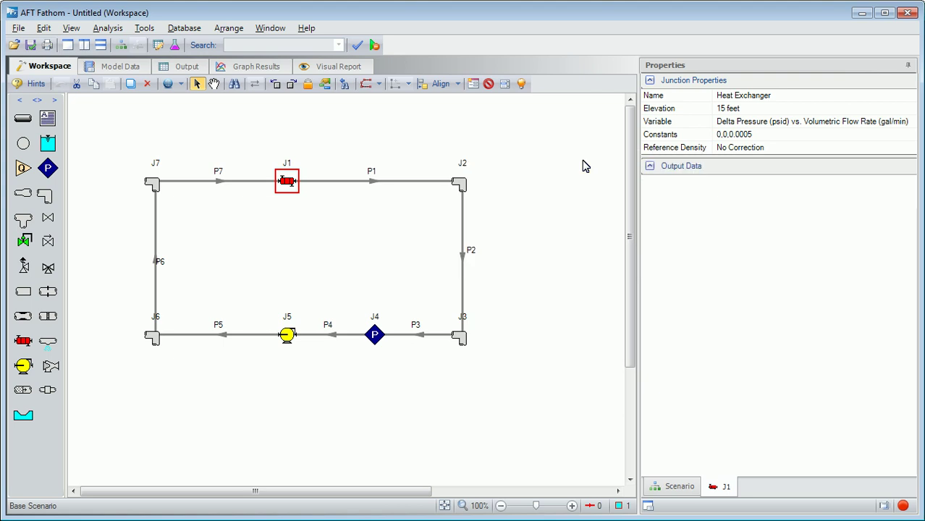
# Define assigned pressure junction J4 with an elevation of 0 feet and a stagnation pressure of 20 psig.
pyautogui.doubleClick(374, 334)
pyautogui.doubleClick(391, 181)
pyautogui.write('0')
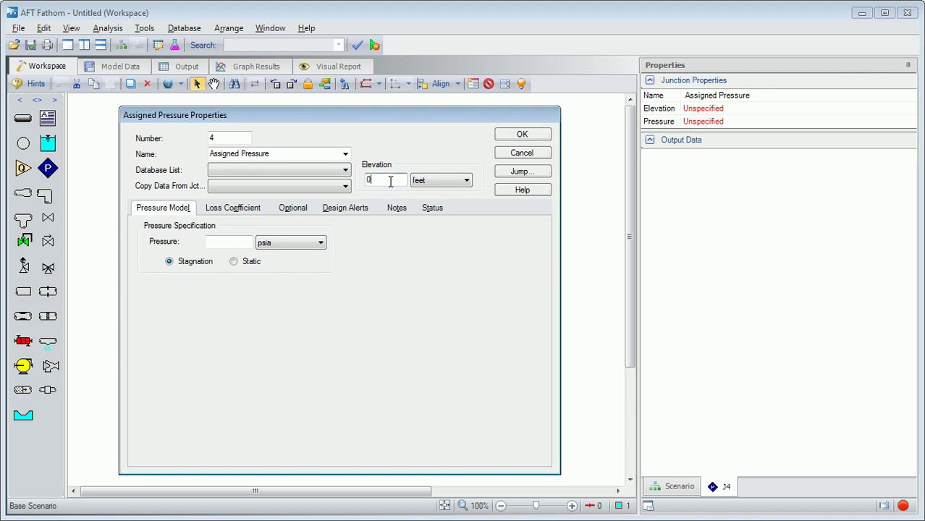
pyautogui.click(320, 244)
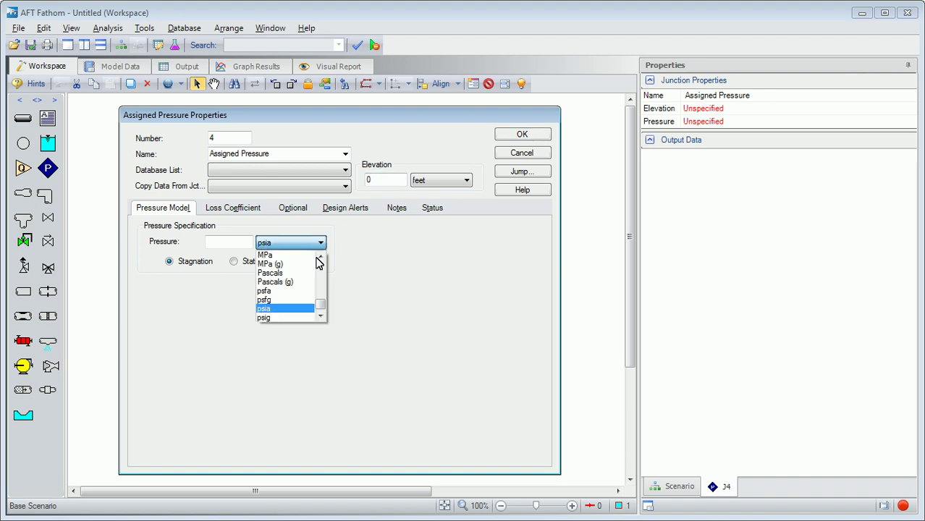
pyautogui.click(301, 319)
pyautogui.click(228, 242)
pyautogui.write('20')
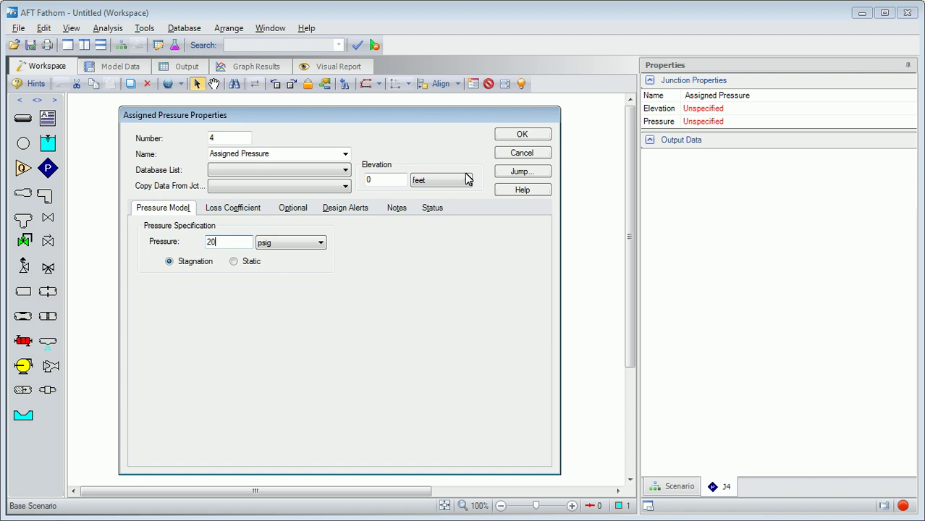
pyautogui.click(522, 137)
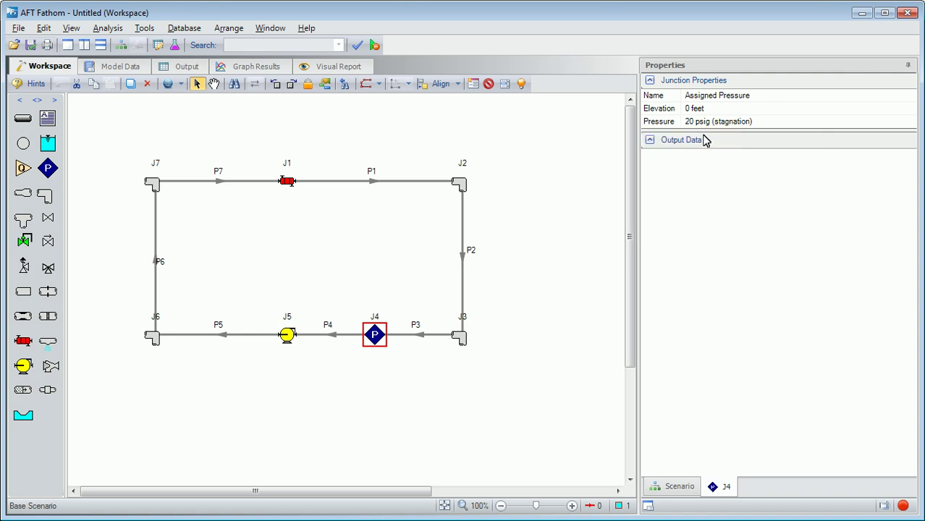
# Define pump J5 at 0 feet elevation with a fixed volumetric flow rate of 200 gal/min, and show the model checklist.
pyautogui.doubleClick(288, 335)
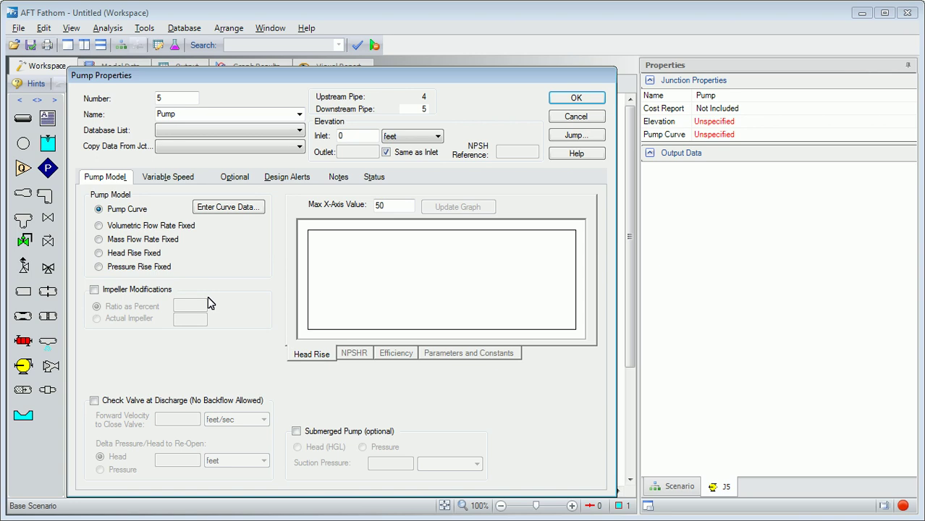
pyautogui.click(122, 226)
pyautogui.write('200')
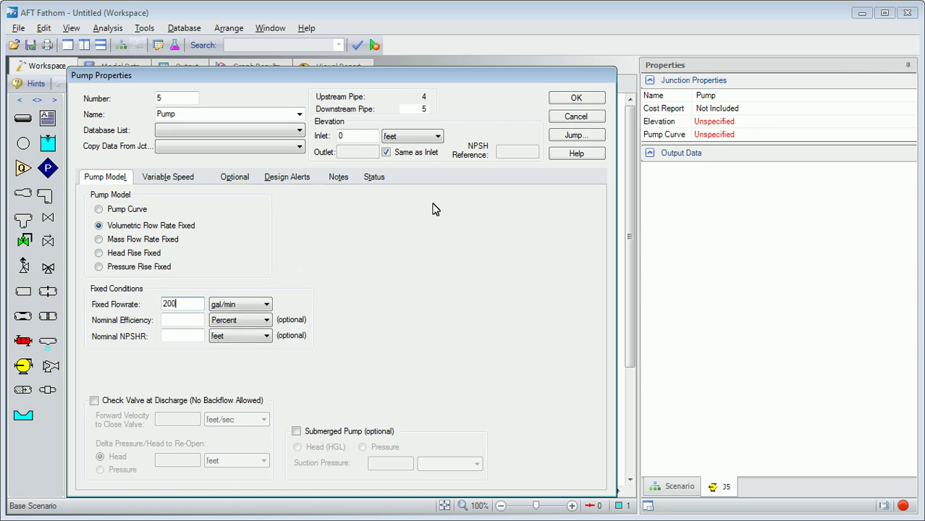
pyautogui.click(576, 100)
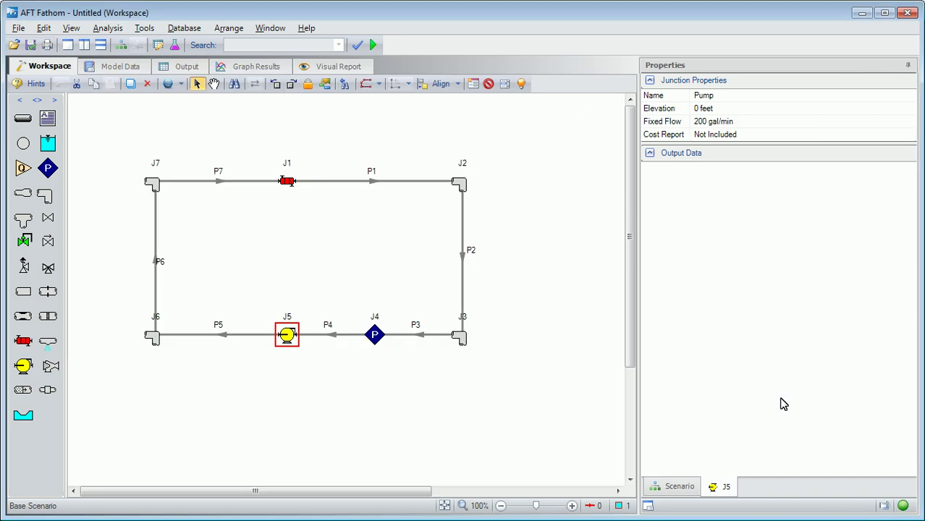
pyautogui.click(904, 506)
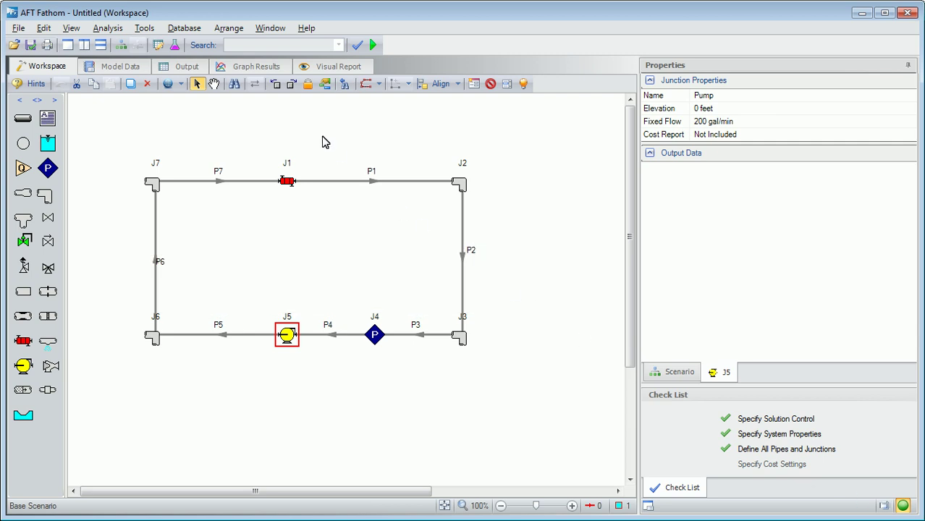
# Reorient the pump J5 icon so its discharge faces pipe P5 while its base stays at the bottom.
pyautogui.click(291, 84)
pyautogui.click(292, 84)
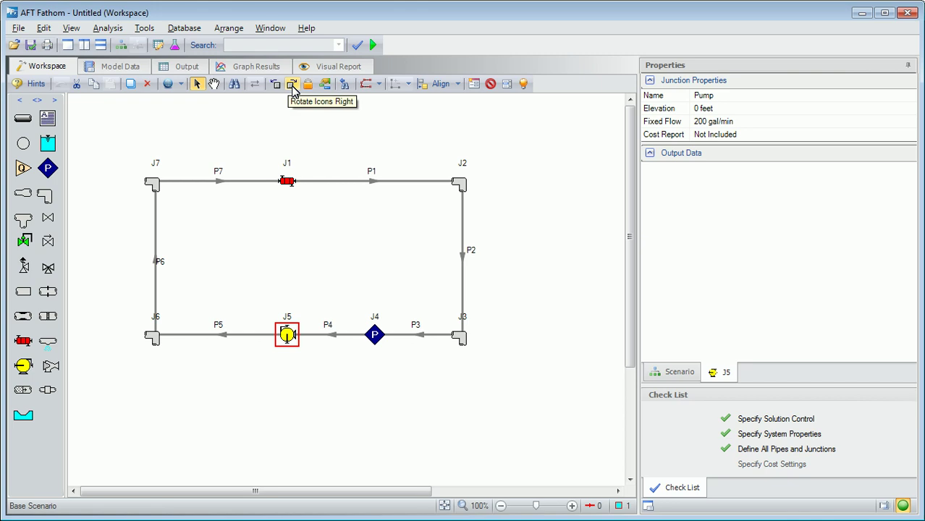
pyautogui.click(293, 86)
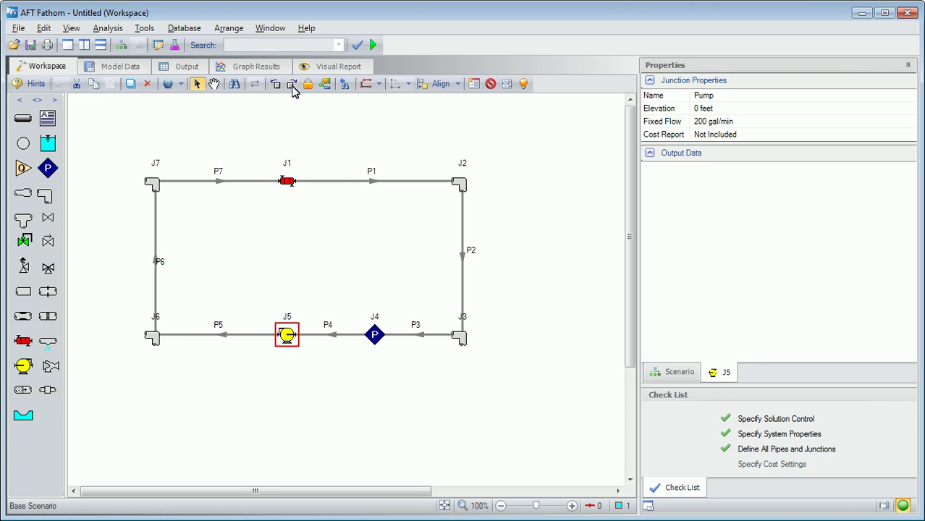
# Rotate bend icons J6, J7 and J3 to match their loop corners, and place the J6 and J3 labels outside the loop.
pyautogui.click(155, 340)
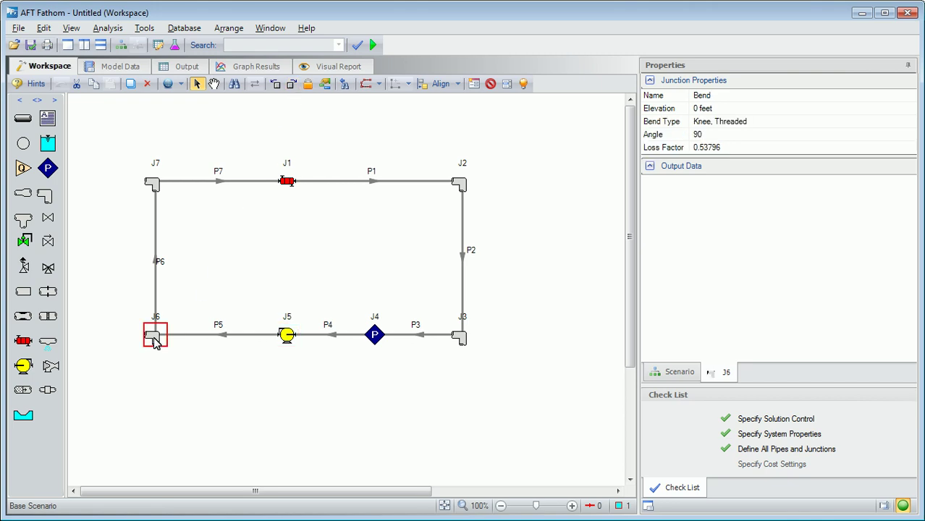
pyautogui.click(293, 86)
pyautogui.click(154, 186)
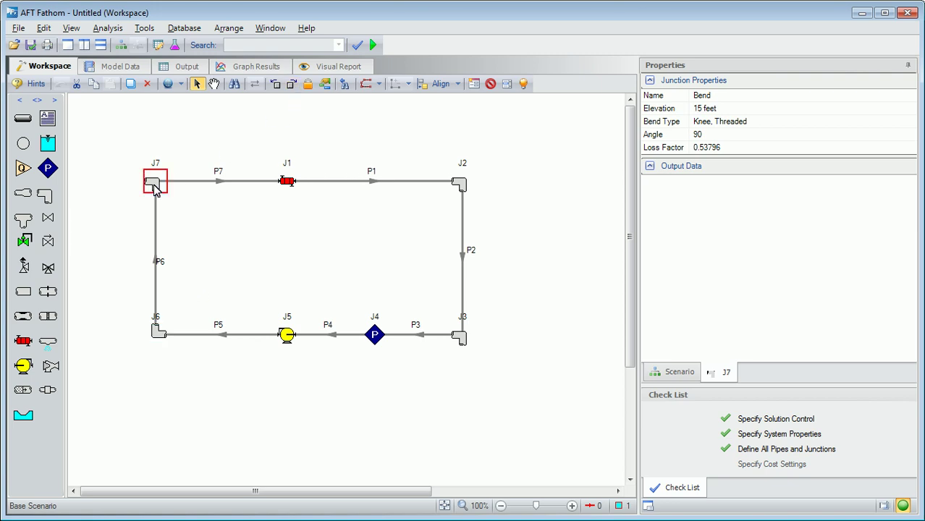
pyautogui.click(277, 86)
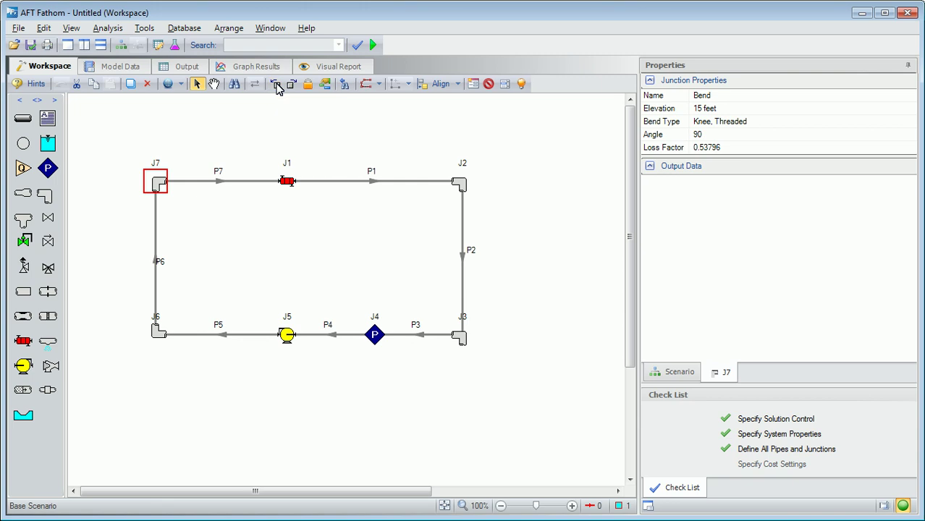
pyautogui.click(461, 339)
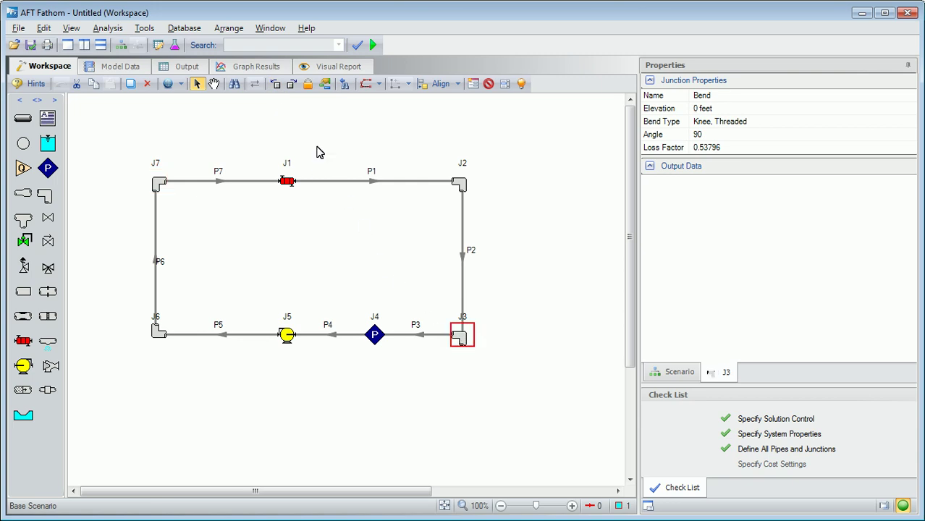
pyautogui.click(292, 85)
pyautogui.click(480, 336)
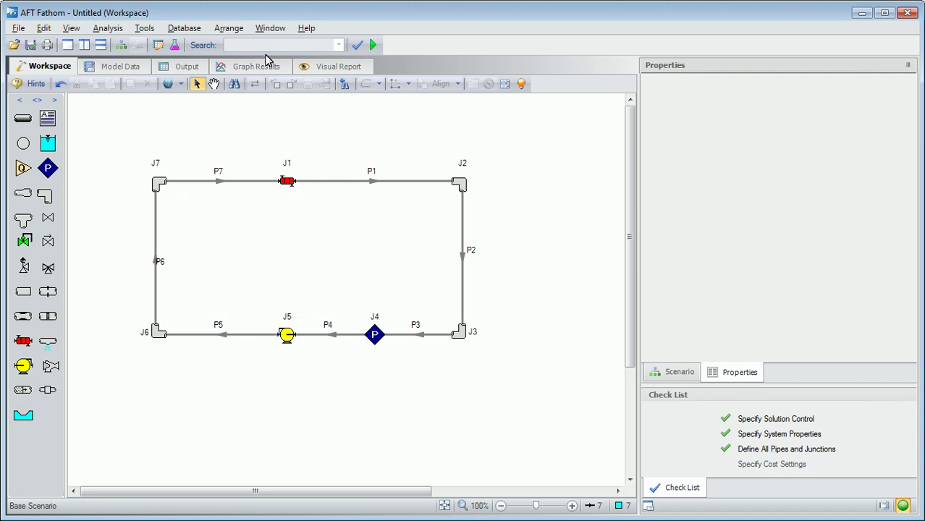
# Review the pipe and heat exchanger tables in Model Data, and view pipe 3's properties from its table row.
pyautogui.click(270, 28)
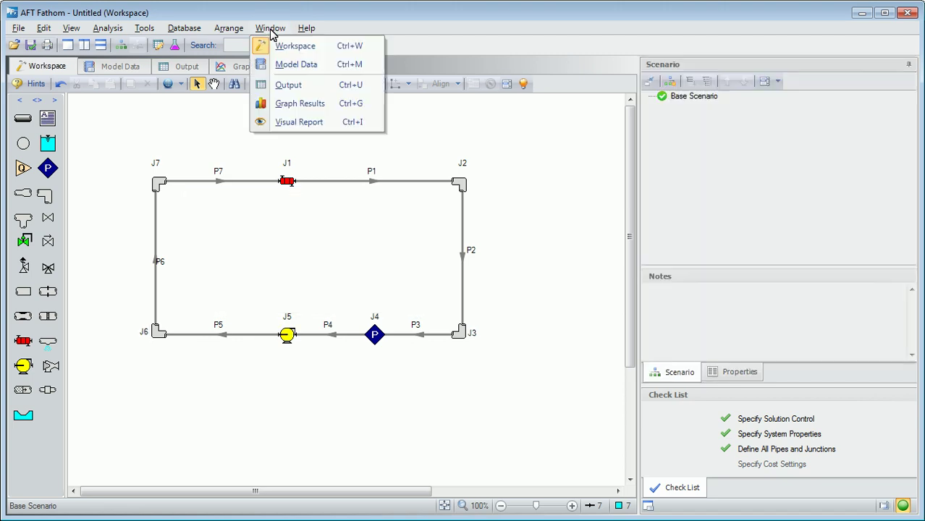
pyautogui.click(331, 66)
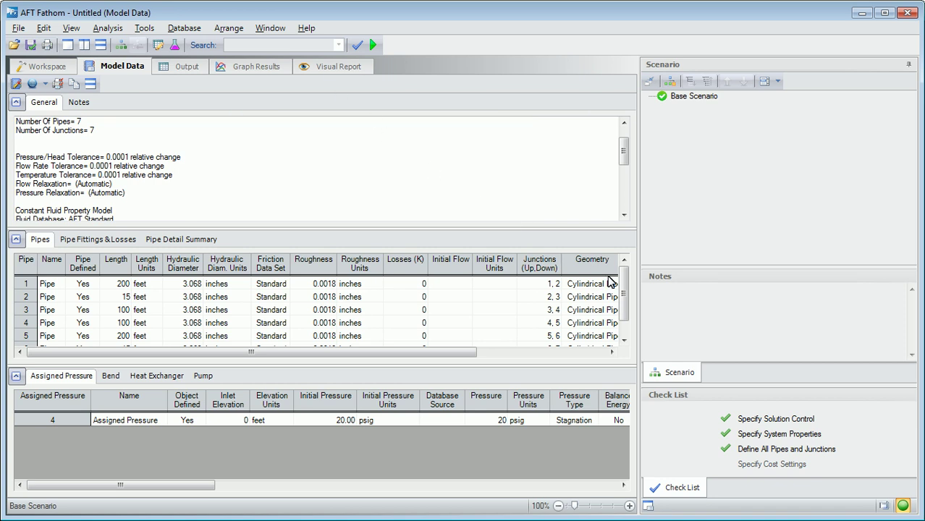
pyautogui.scroll(-2, 627, 304)
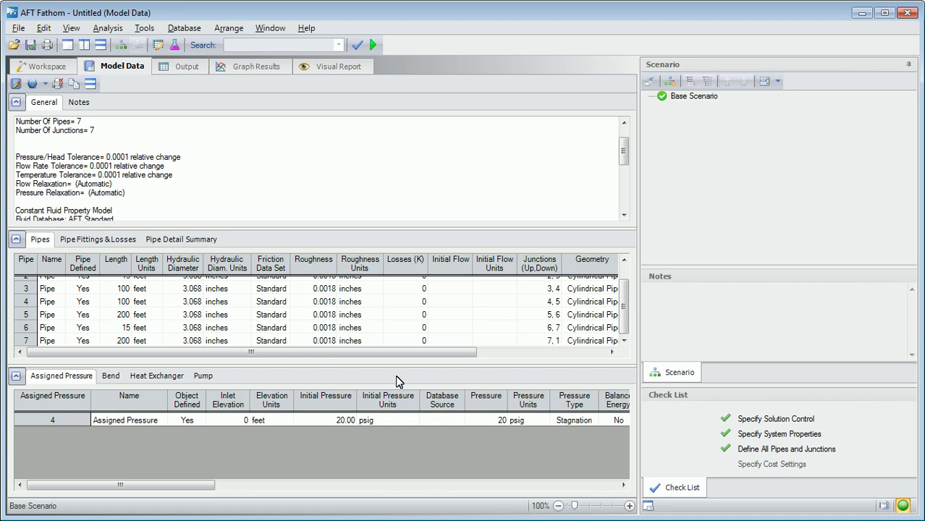
pyautogui.click(155, 378)
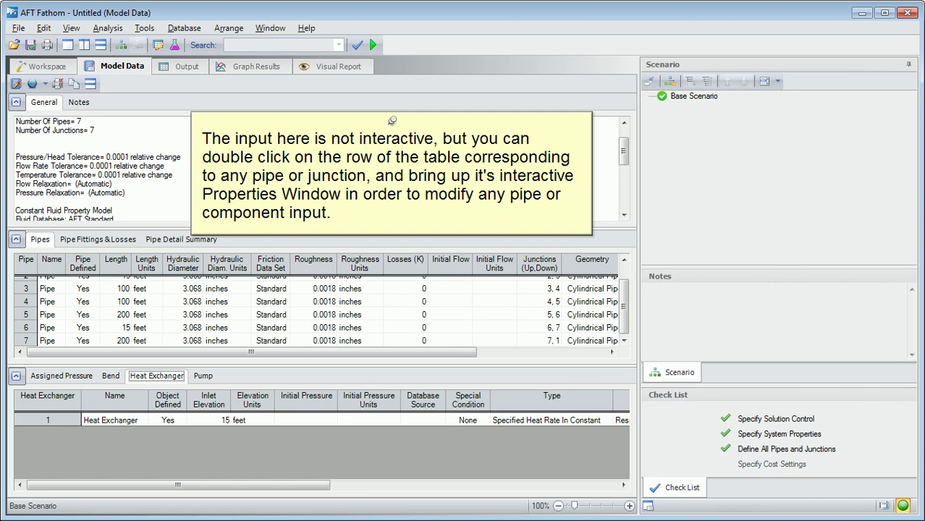
pyautogui.doubleClick(26, 289)
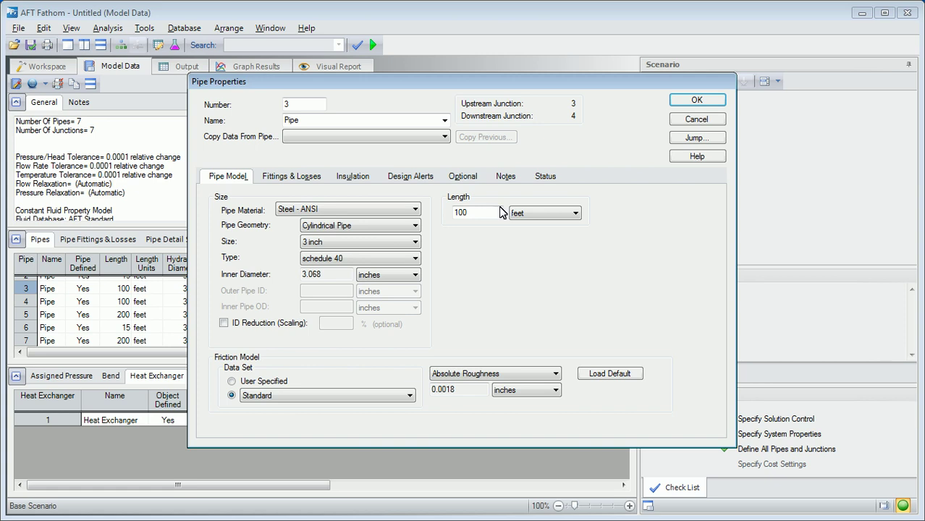
pyautogui.click(685, 127)
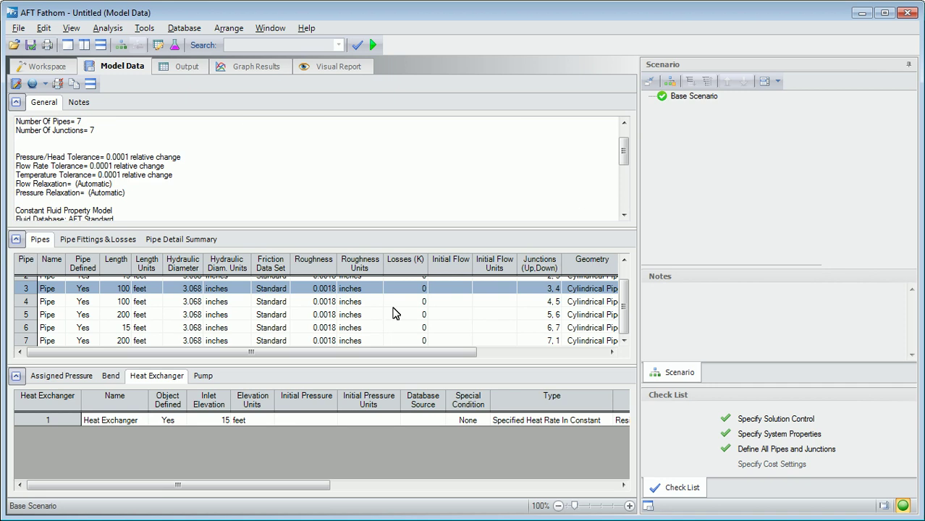
# Set the nominal efficiency of pump J5 to 80 percent, opening its properties from the Model Data pump table.
pyautogui.click(204, 377)
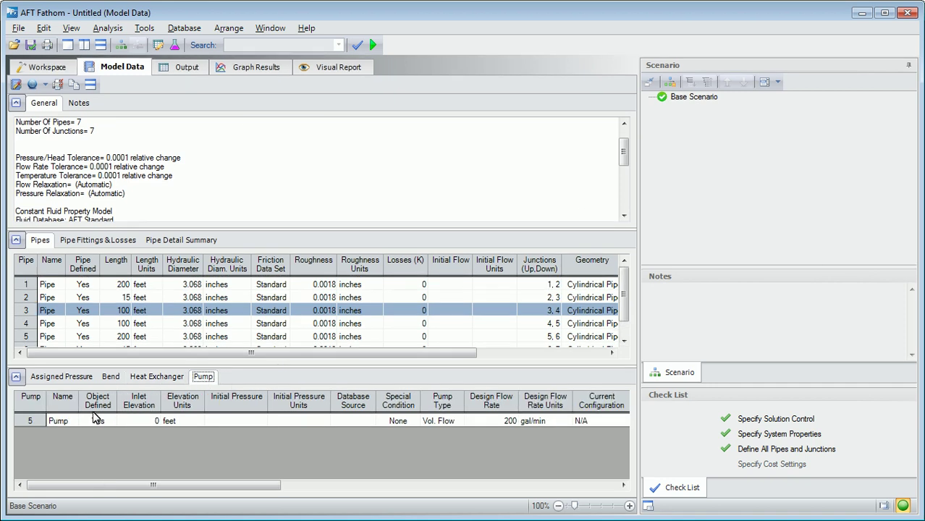
pyautogui.doubleClick(32, 423)
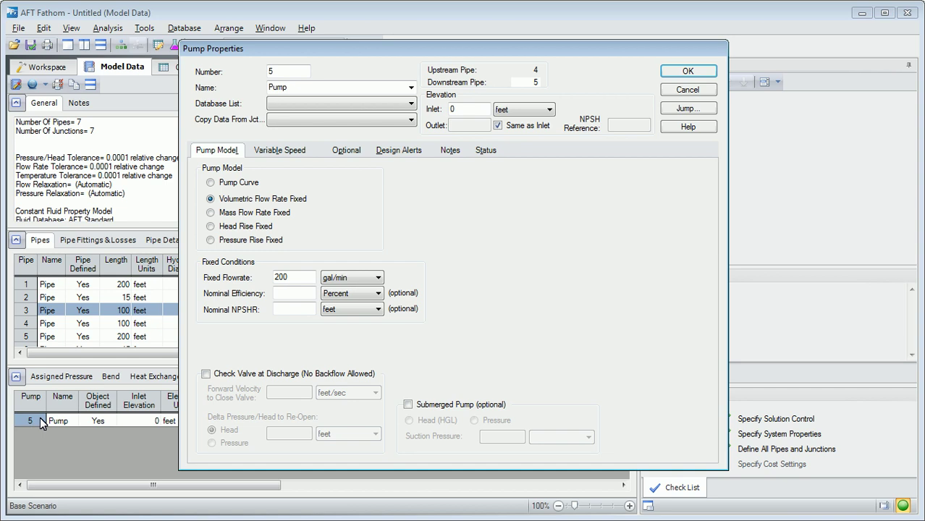
pyautogui.click(280, 294)
pyautogui.write('80')
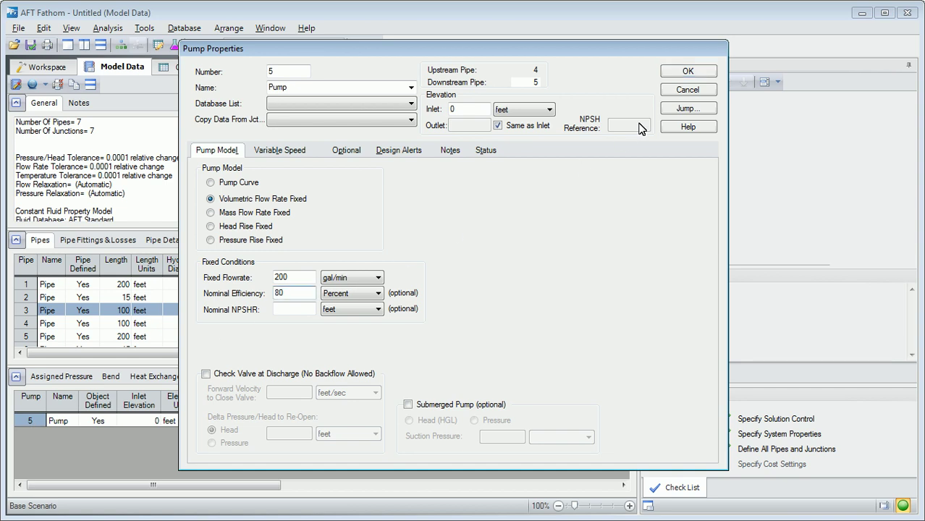
pyautogui.click(688, 71)
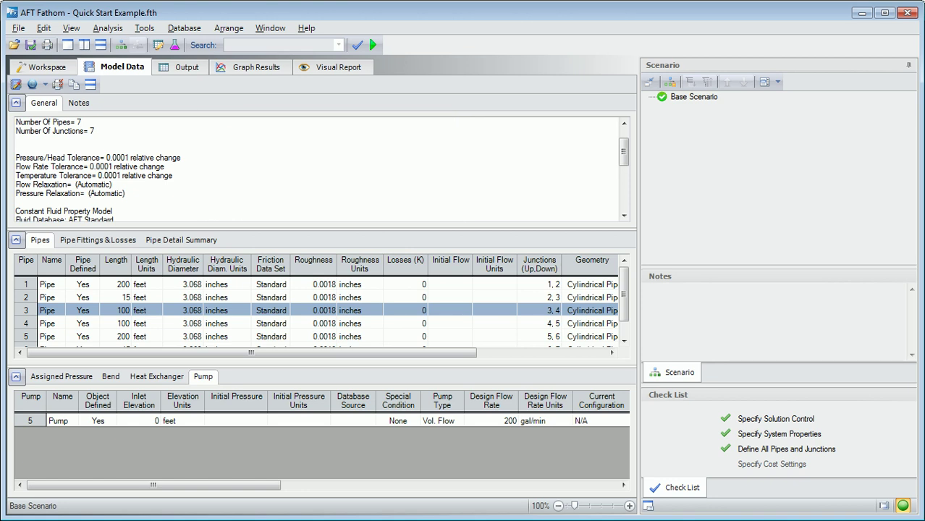
# Run the model and review the output, including the Pump Summary results.
pyautogui.click(111, 28)
pyautogui.click(179, 147)
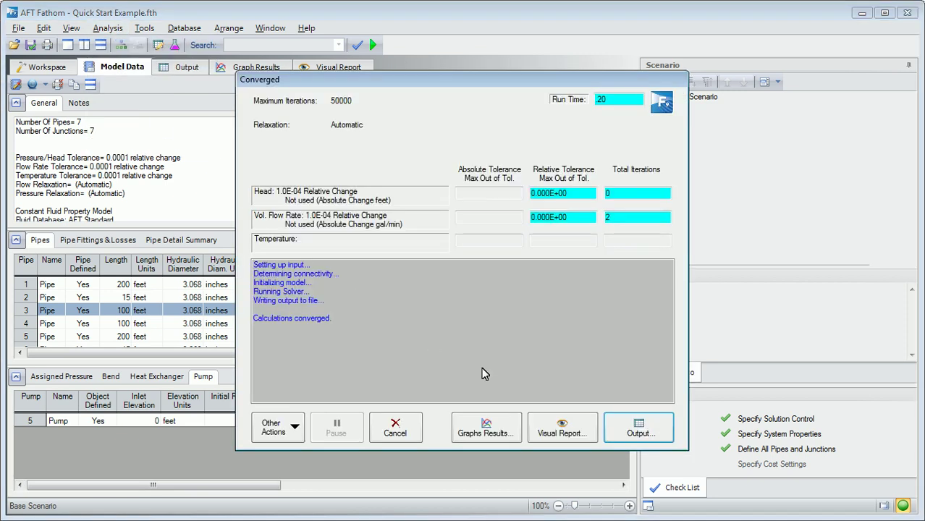
pyautogui.click(631, 434)
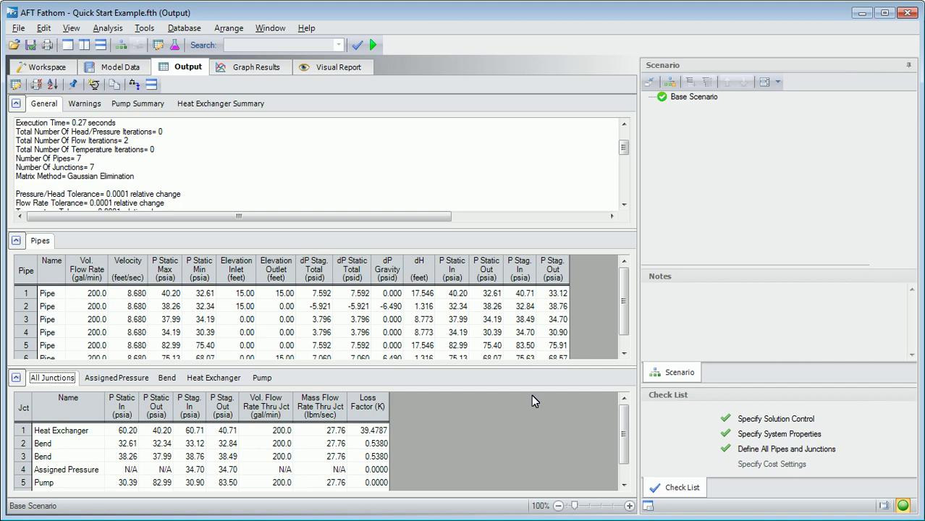
pyautogui.click(138, 103)
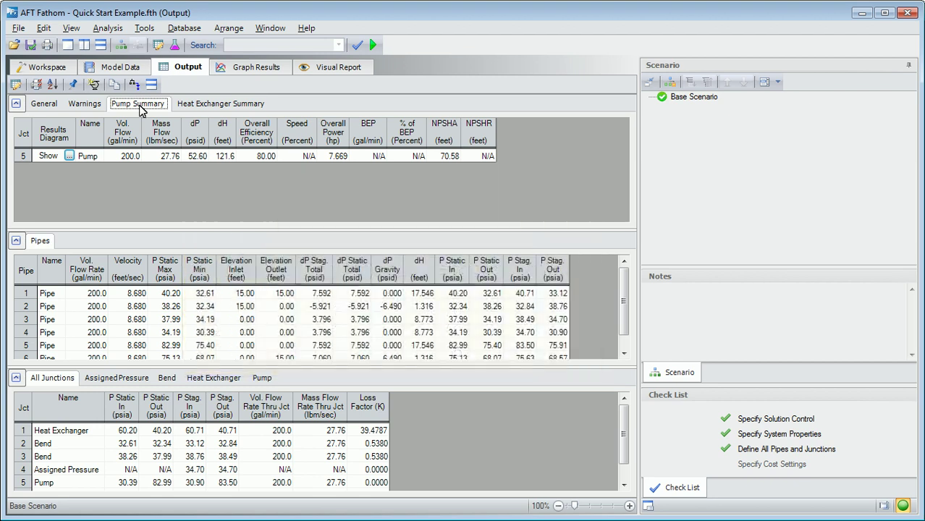
# Switch pump J5 in the workspace to the Pump Curve model and enter curve flow values of 0, 100, 200 and 300 gal/min.
pyautogui.click(49, 68)
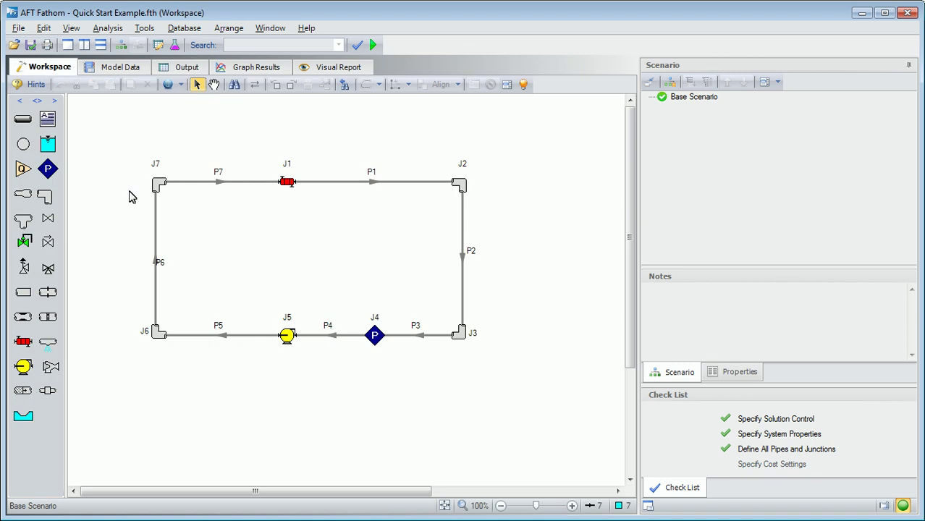
pyautogui.doubleClick(287, 336)
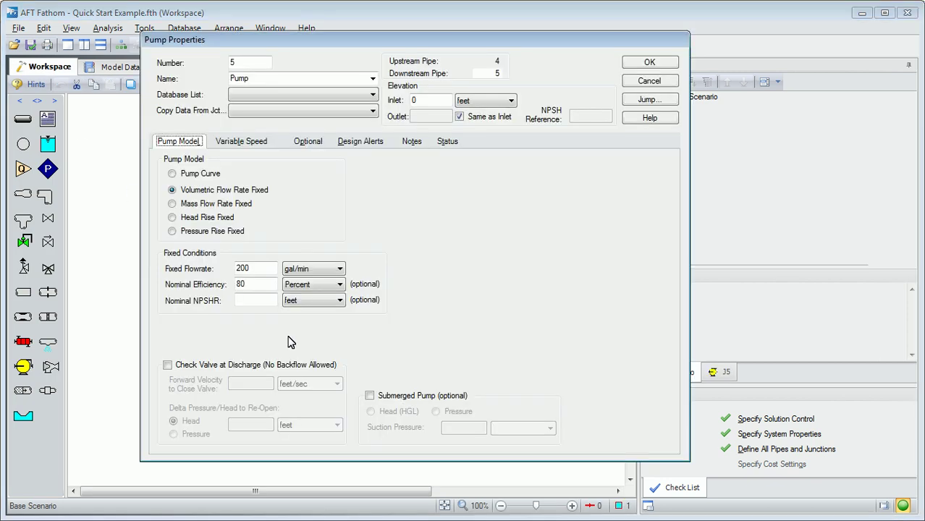
pyautogui.click(174, 176)
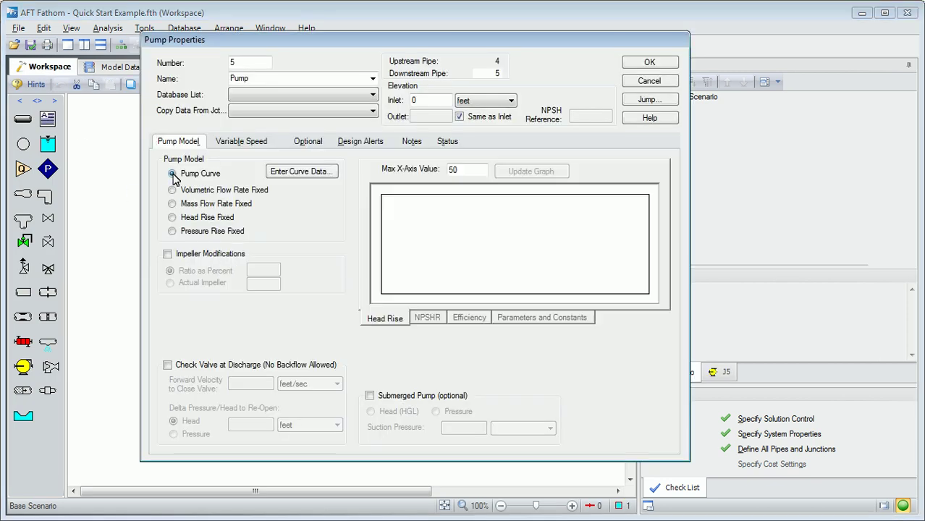
pyautogui.click(303, 173)
pyautogui.write('0')
pyautogui.press('Return')
pyautogui.write('100')
pyautogui.press('Return')
pyautogui.write('200')
pyautogui.press('Return')
pyautogui.write('300')
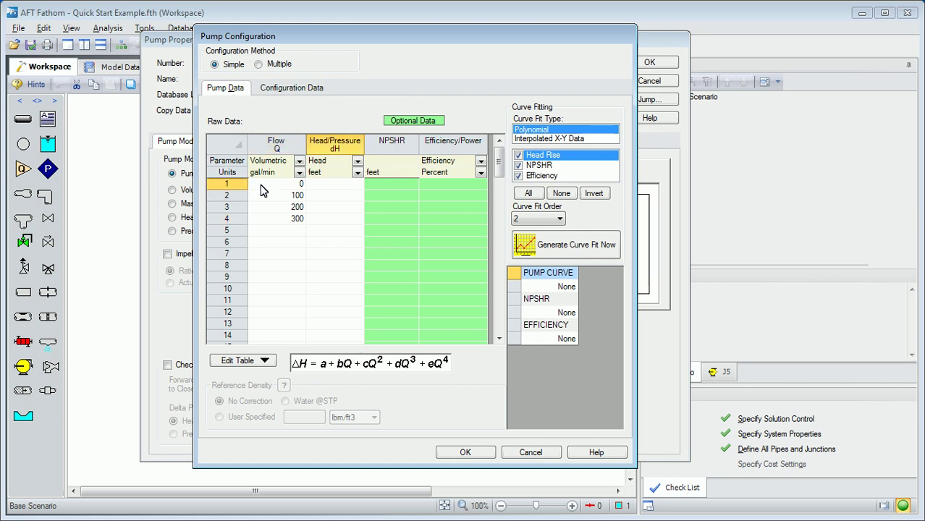
# Enter head values of 170, 150, 120 and 80 feet for the four flow points in the pump data.
pyautogui.click(356, 185)
pyautogui.write('170')
pyautogui.press('Return')
pyautogui.write('150')
pyautogui.press('Return')
pyautogui.write('120')
pyautogui.press('Return')
pyautogui.write('80')
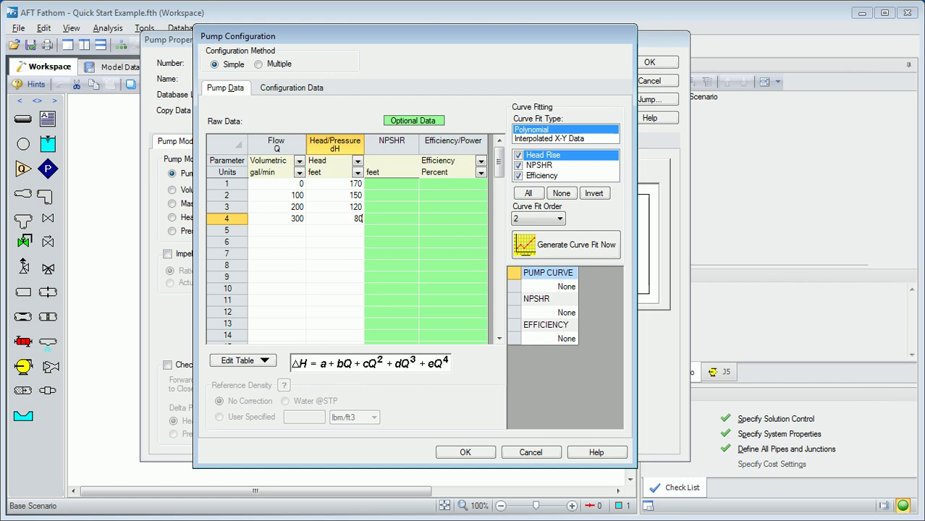
# Enter pump efficiencies of 70, 80 and 65 percent for the 100, 200 and 300 gal/min flow points.
pyautogui.click(458, 195)
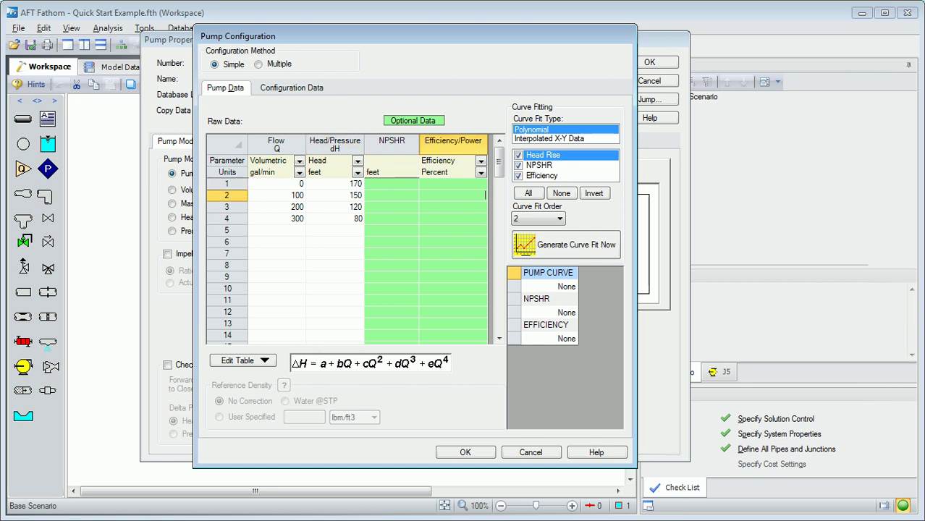
pyautogui.write('70')
pyautogui.press('Return')
pyautogui.write('80')
pyautogui.press('Return')
pyautogui.write('65')
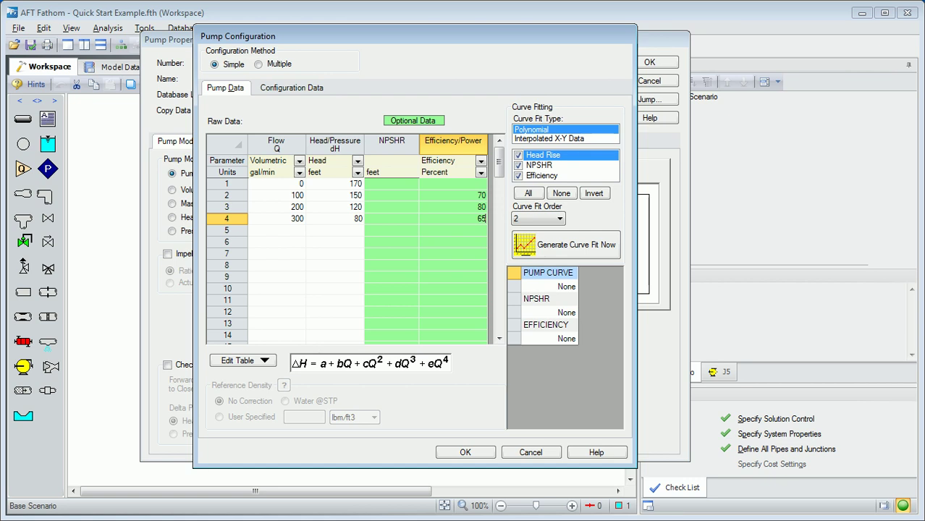
# Generate second-order polynomial curve fits from the pump data and apply them to pump J5.
pyautogui.click(565, 250)
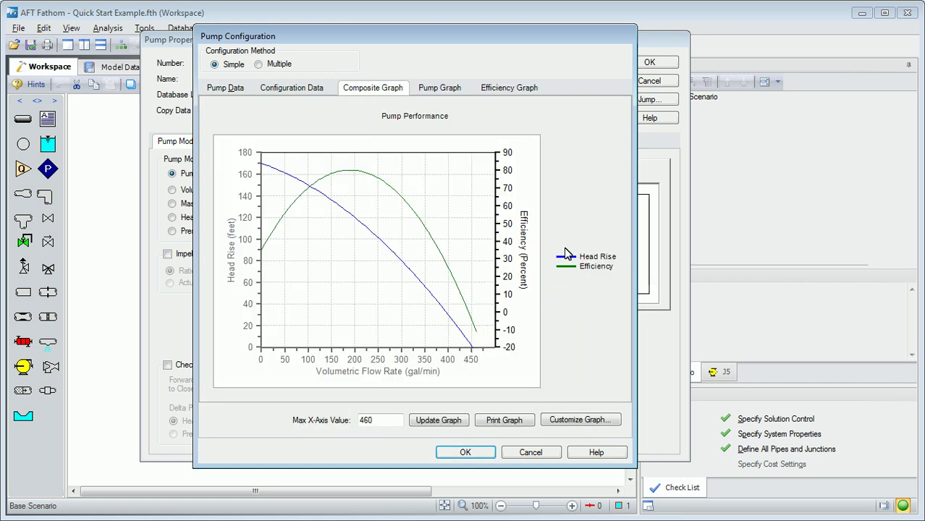
pyautogui.click(465, 452)
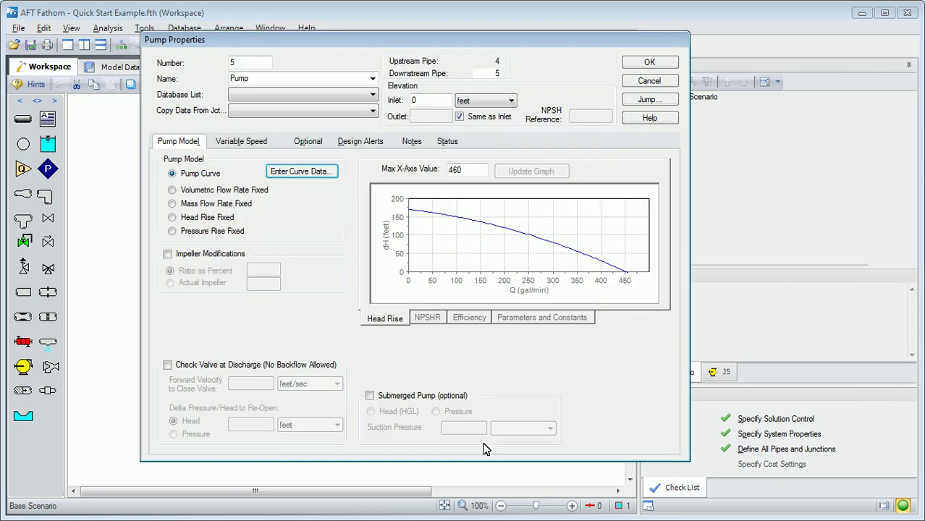
pyautogui.click(651, 64)
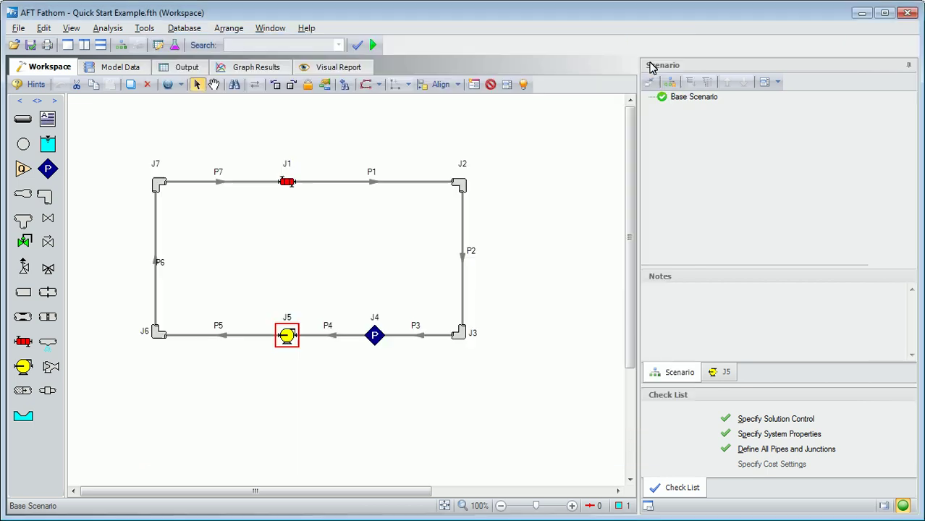
# Rerun the model to view its output, and graph the single pump's head curve against the system curve by volumetric flow.
pyautogui.click(373, 45)
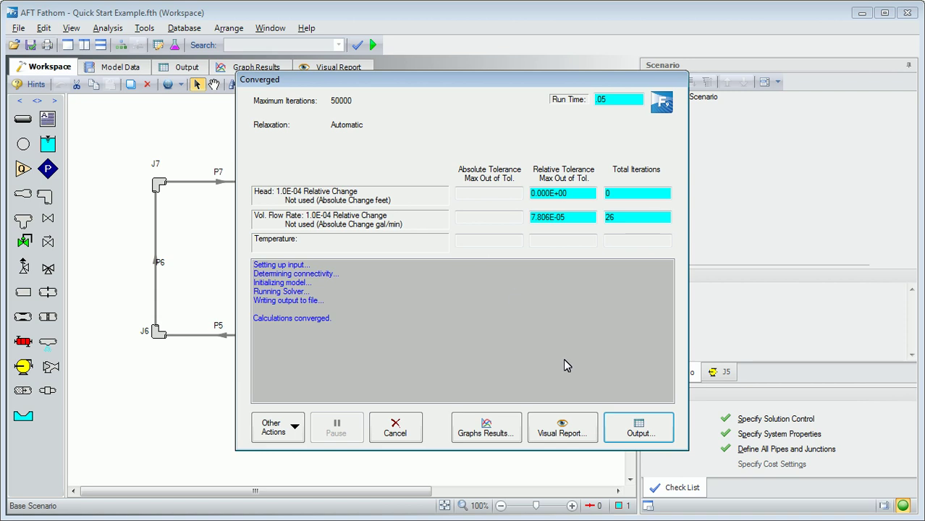
pyautogui.click(638, 428)
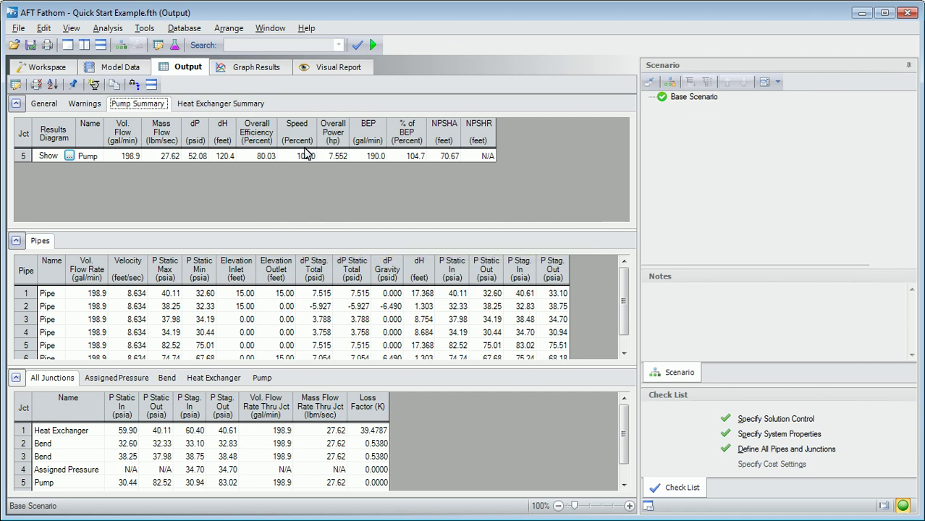
pyautogui.click(258, 68)
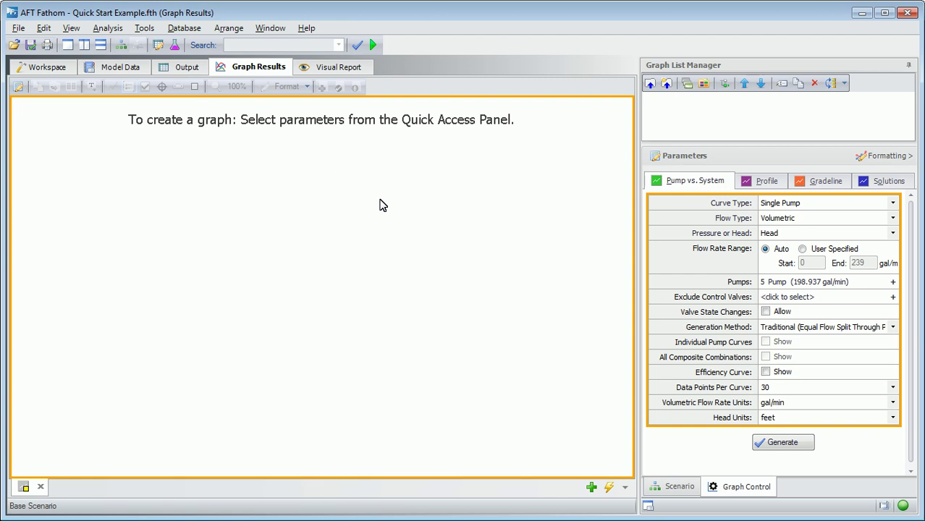
pyautogui.click(771, 442)
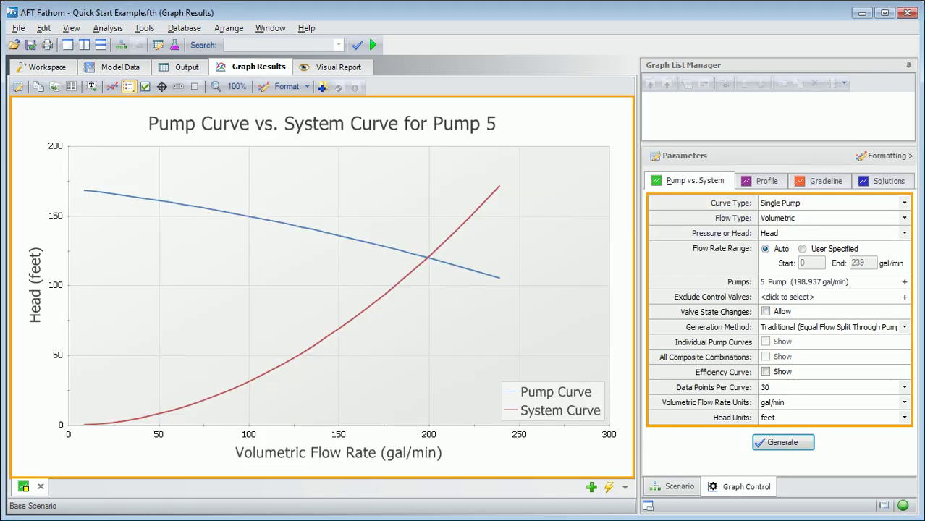